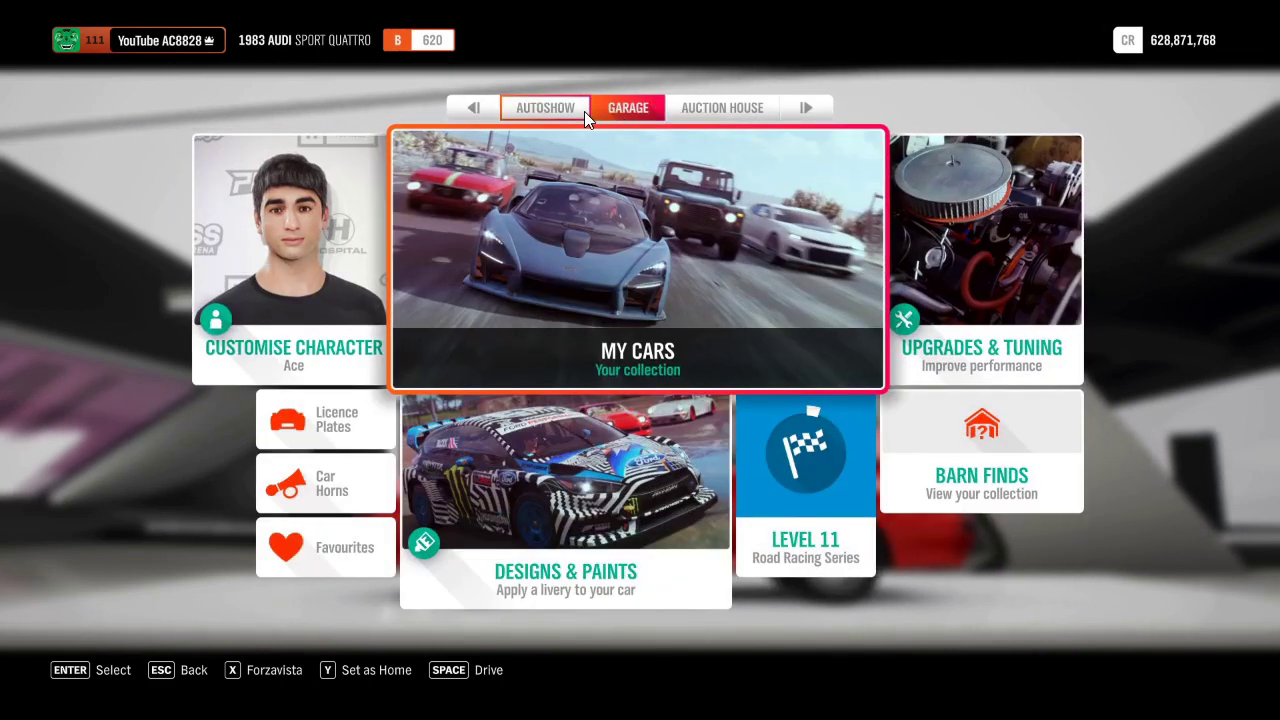
Open the Autoshow's full car list and browse it, returning to the 2017 Abarth 124 Spider
{"action": "left_click", "coordinate": [584, 111]}
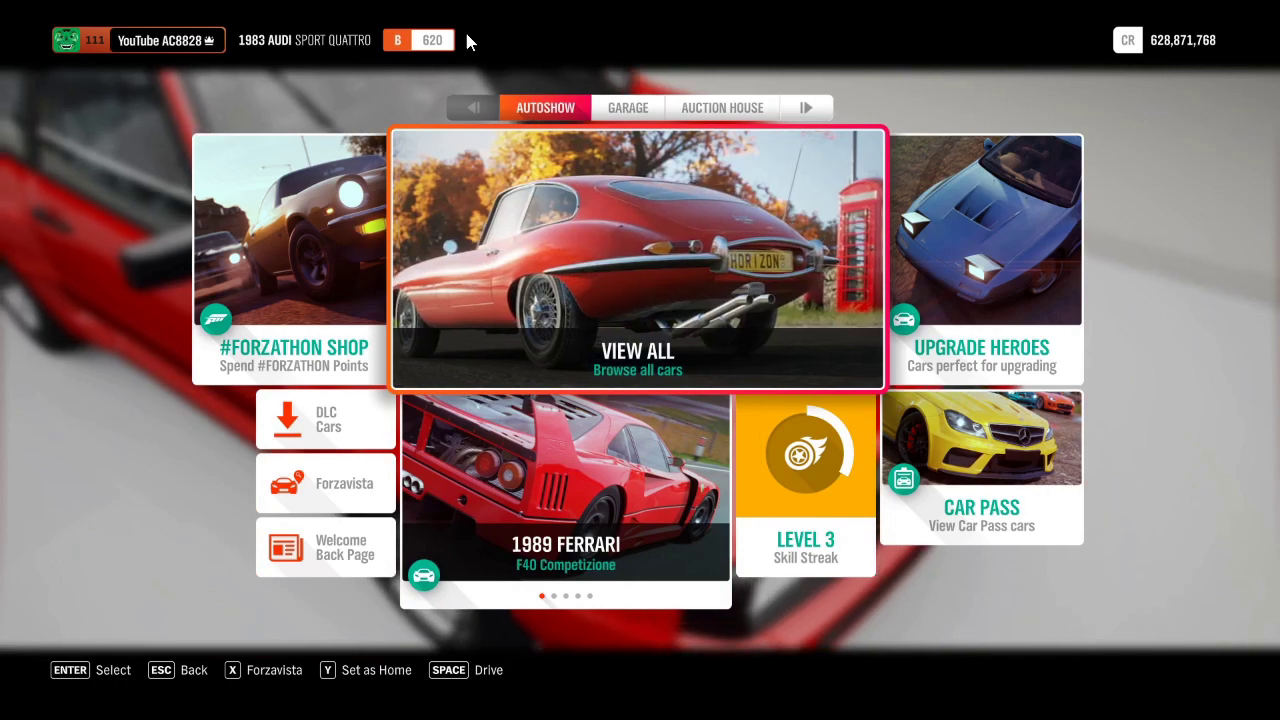
{"action": "left_click", "coordinate": [560, 302]}
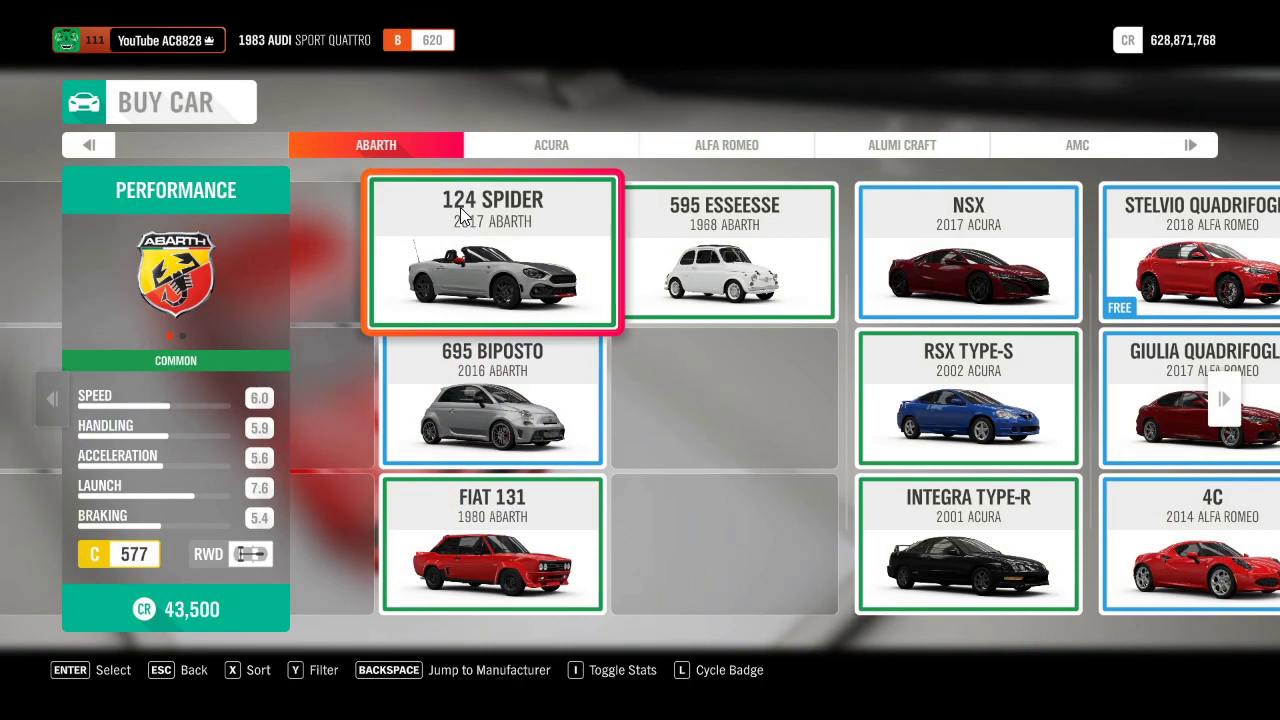
{"action": "scroll", "coordinate": [930, 299], "scroll_direction": "down", "scroll_amount": 6}
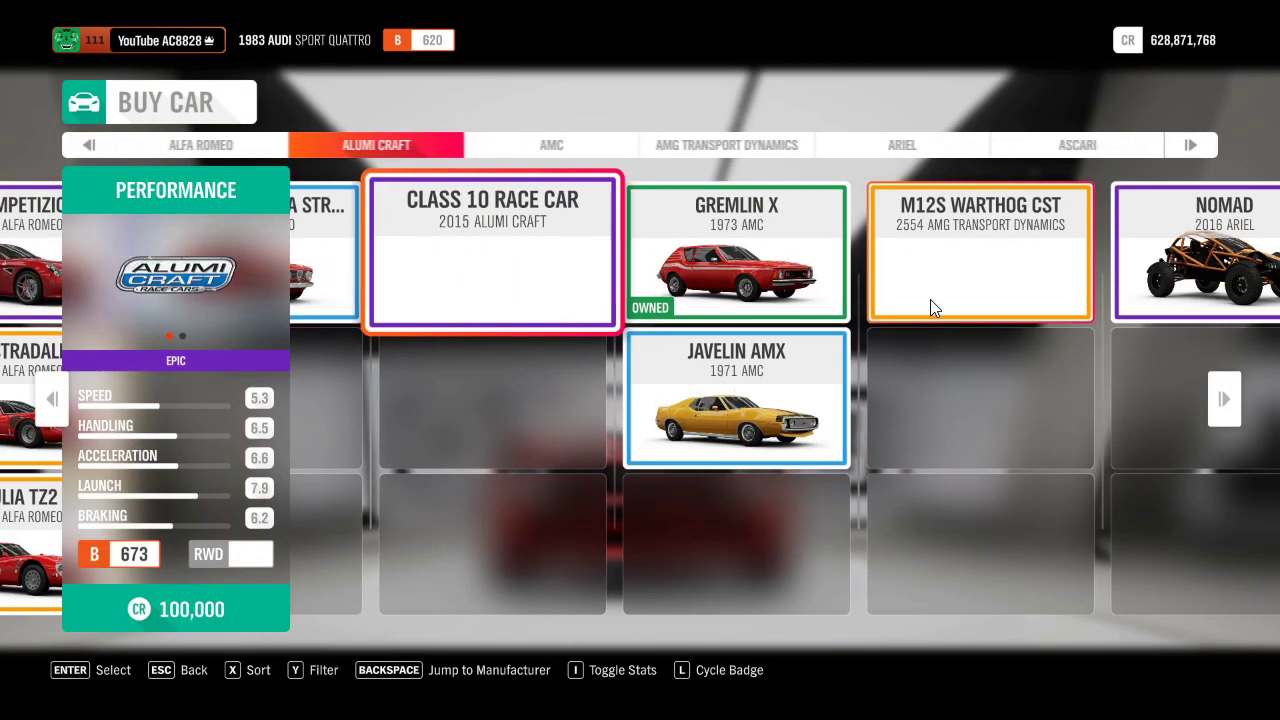
{"action": "scroll", "coordinate": [930, 306], "scroll_direction": "up", "scroll_amount": 1}
{"action": "scroll", "coordinate": [930, 299], "scroll_direction": "up", "scroll_amount": 6}
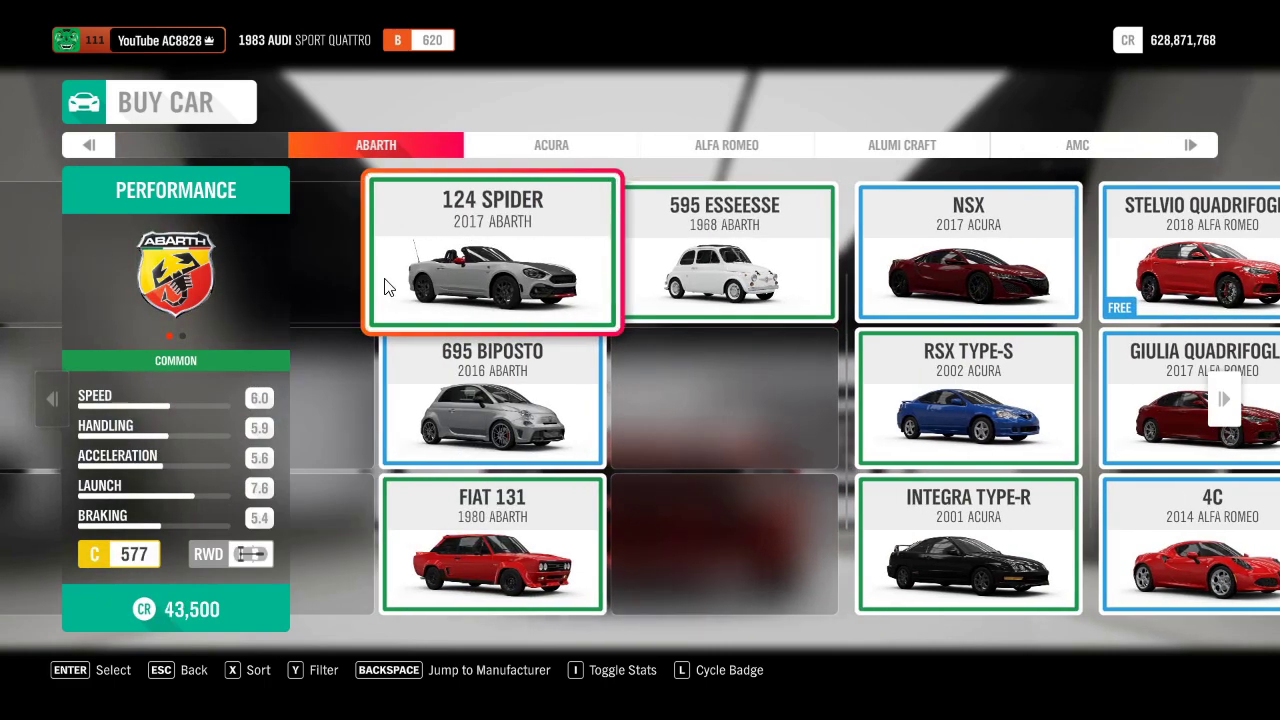
Switch to Cheat Engine and attach it to the ForzaHorizon4.exe process without loading the associated table
{"action": "key", "text": "super"}
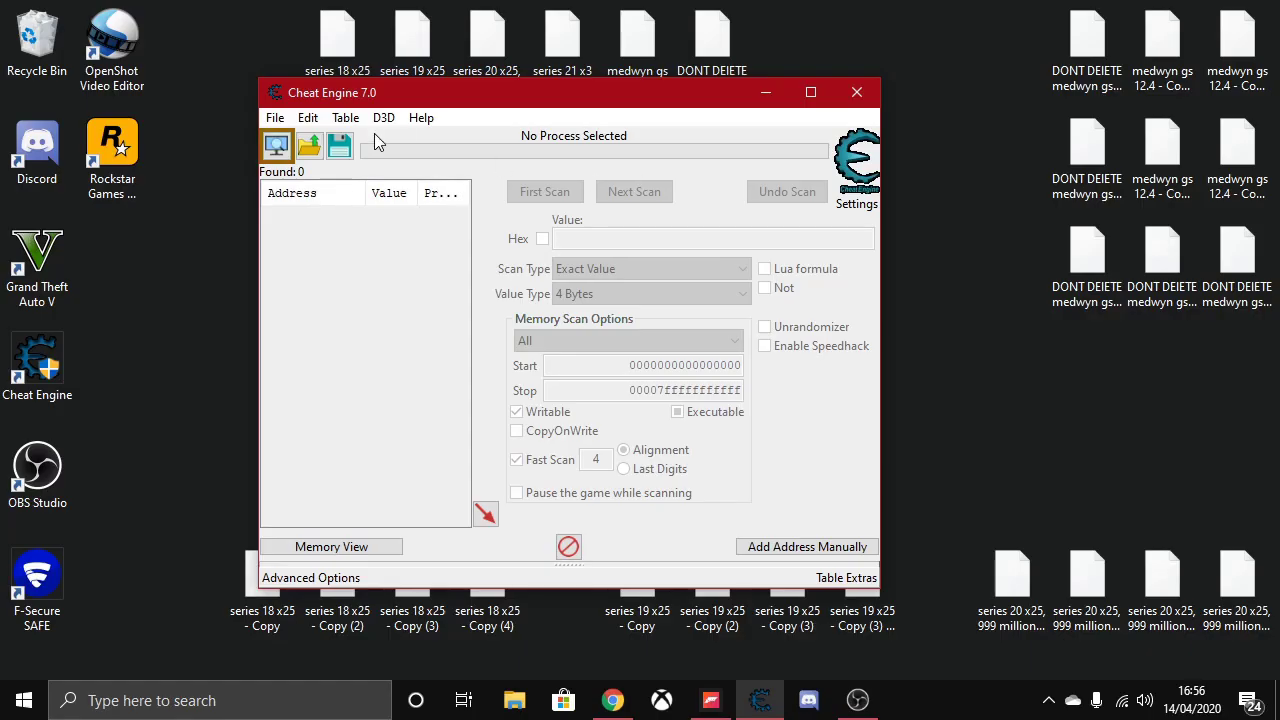
{"action": "left_click", "coordinate": [277, 146]}
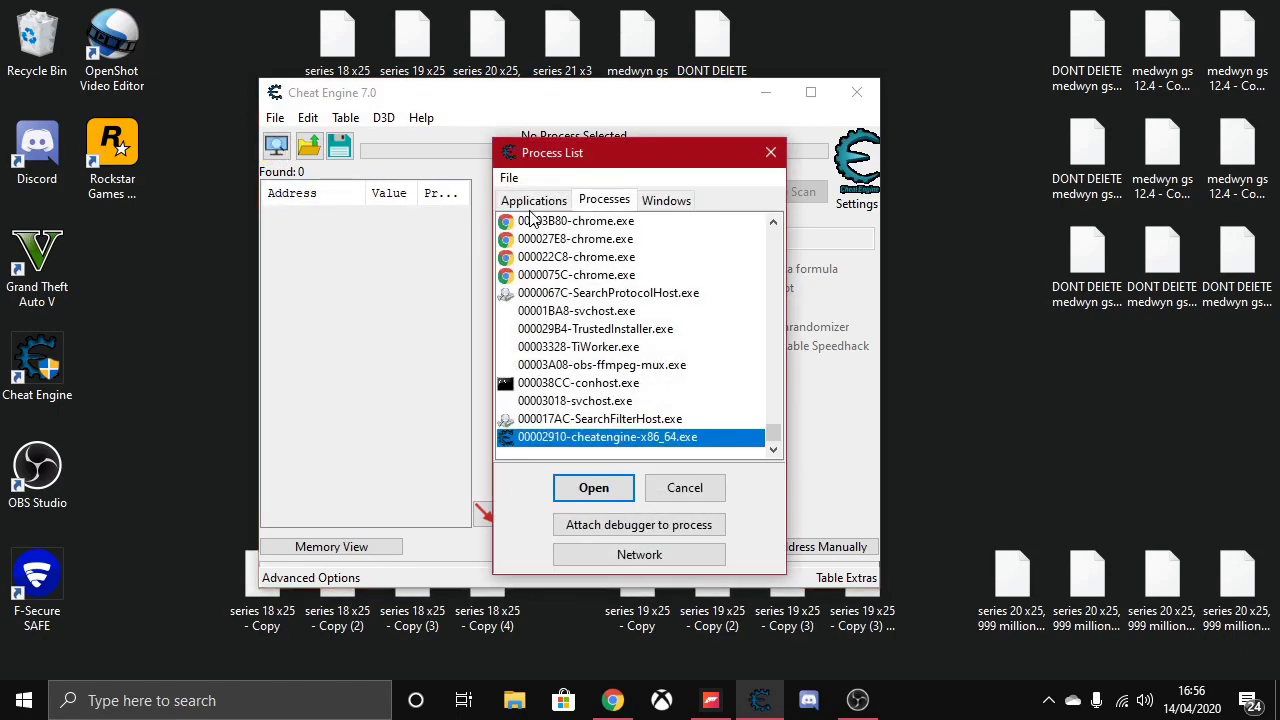
{"action": "left_click", "coordinate": [532, 202]}
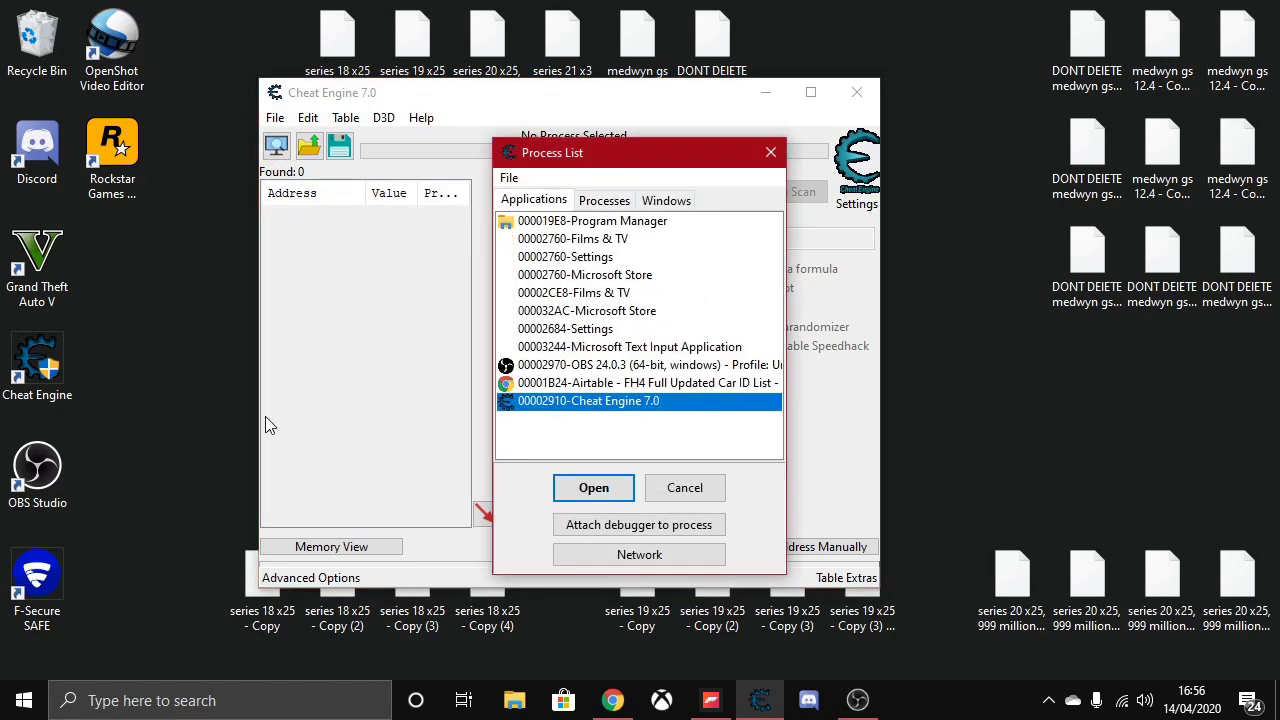
{"action": "left_click", "coordinate": [594, 203]}
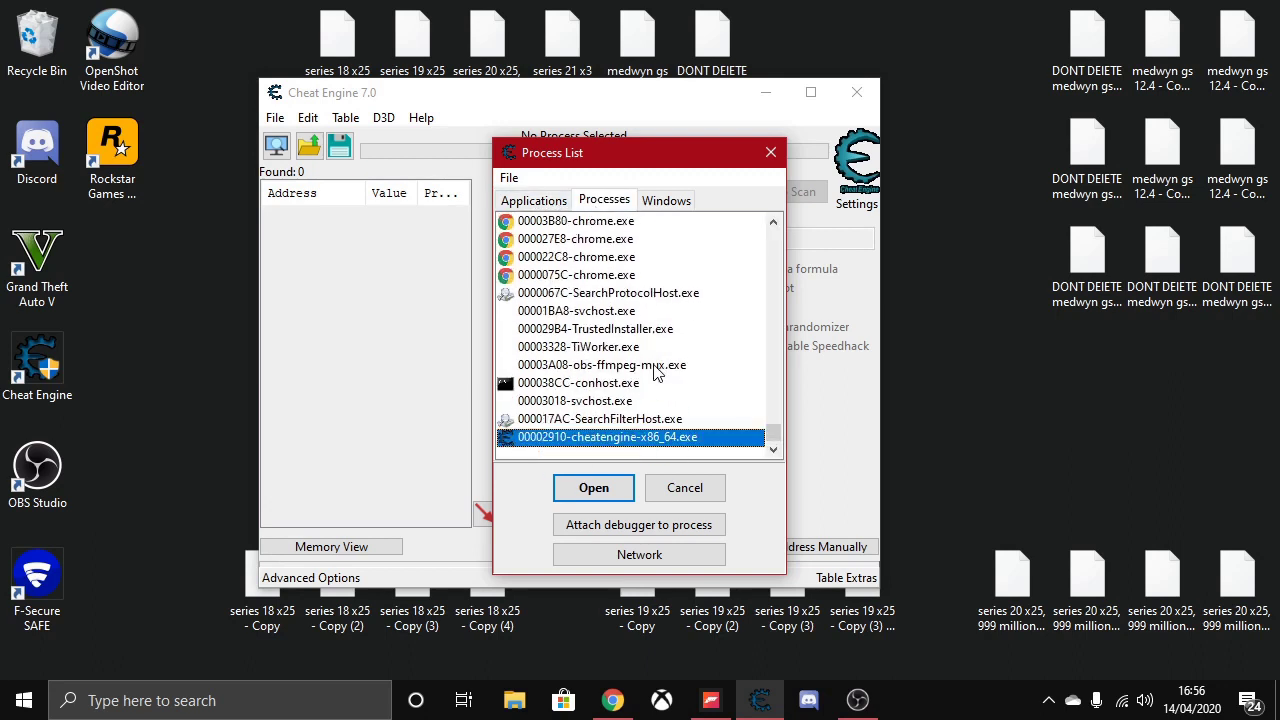
{"action": "scroll", "coordinate": [658, 375], "scroll_direction": "up", "scroll_amount": 4}
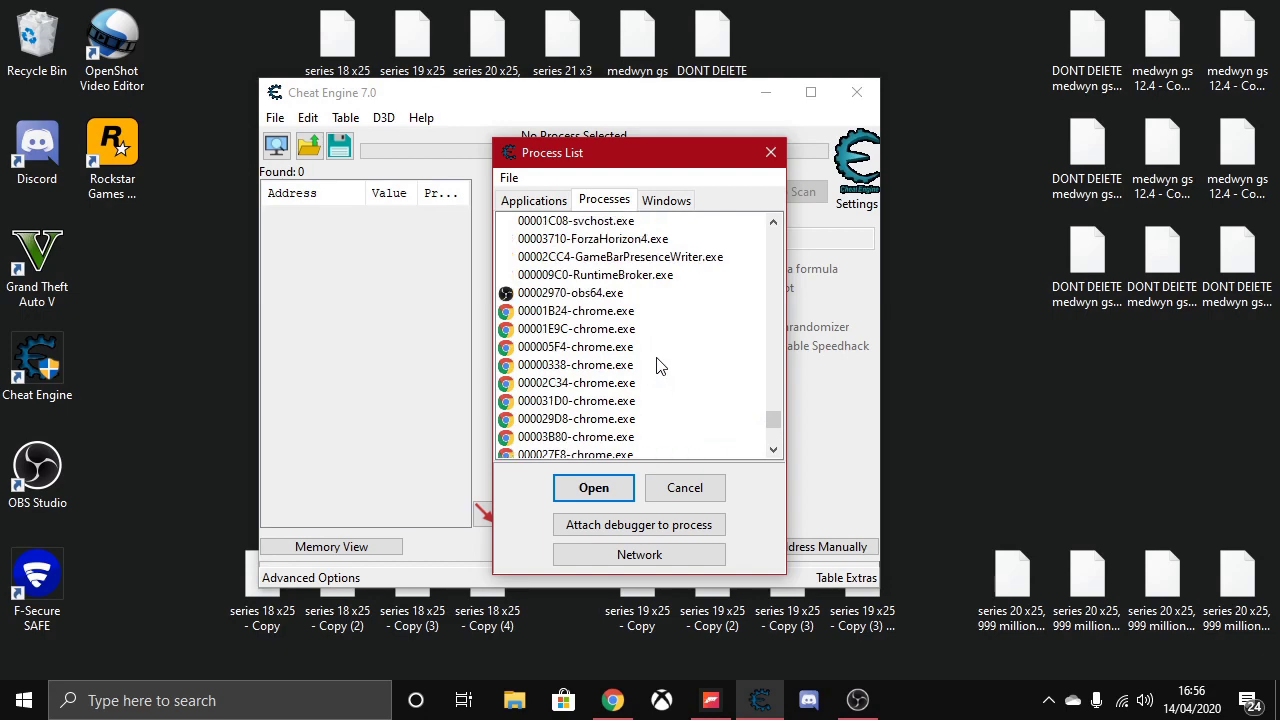
{"action": "left_click", "coordinate": [586, 244]}
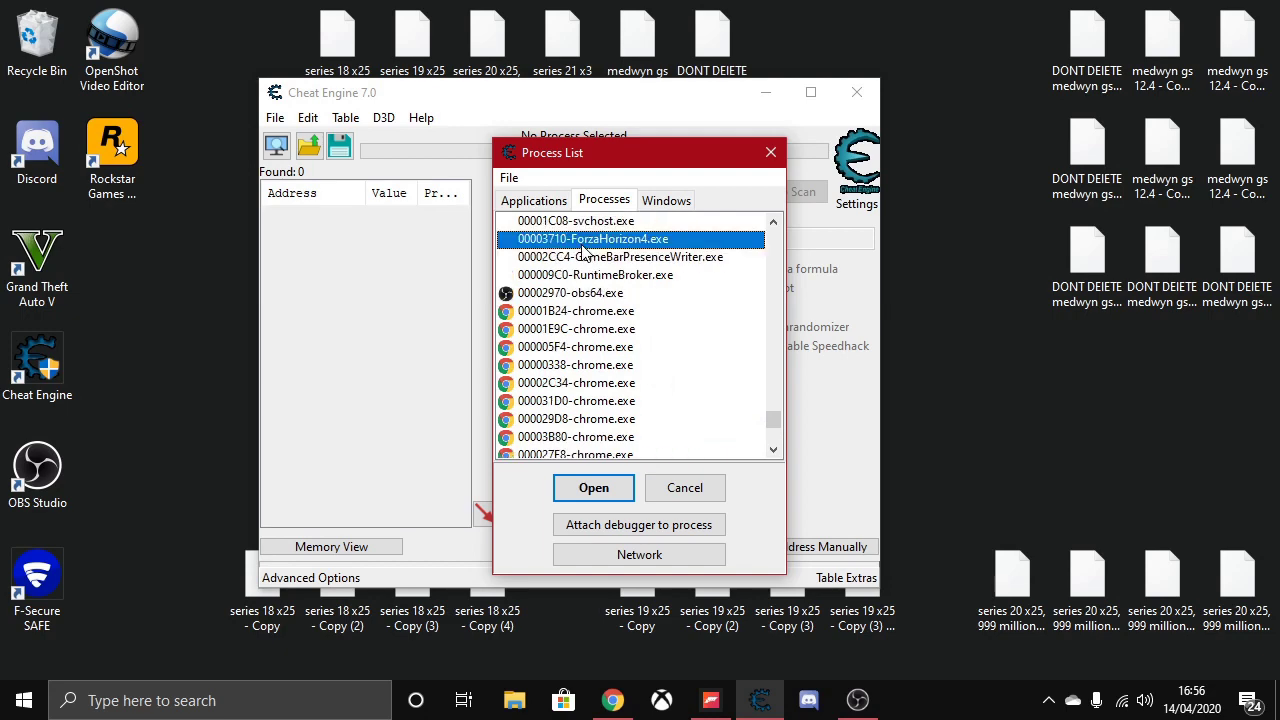
{"action": "double_click", "coordinate": [571, 245]}
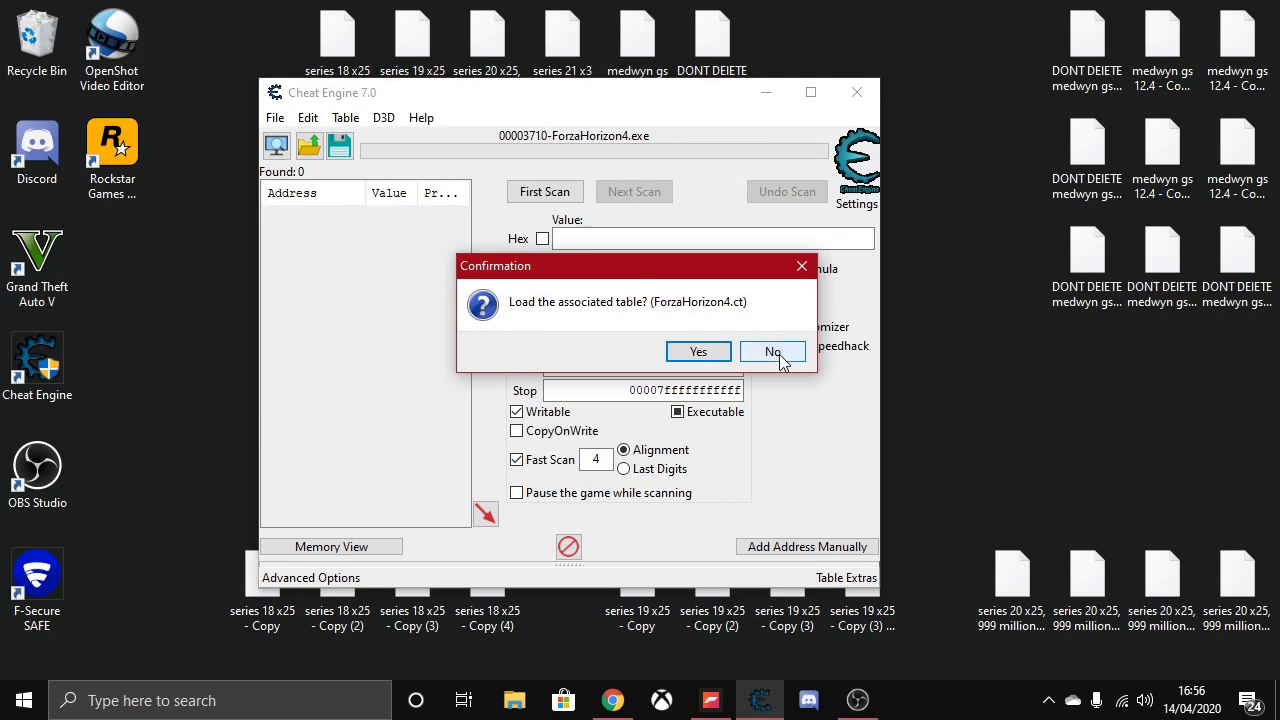
{"action": "left_click", "coordinate": [773, 355]}
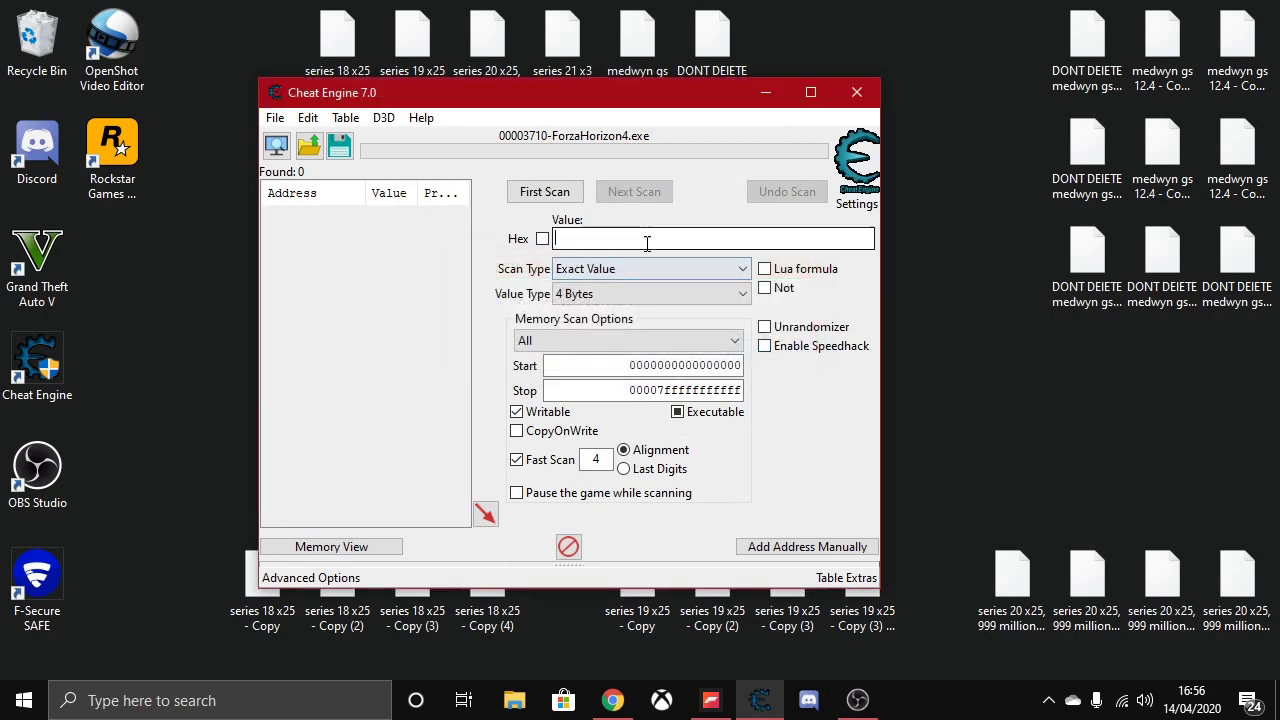
Switch to the Airtable car ID list in Chrome and search it for "124 spider"
{"action": "left_click", "coordinate": [612, 700]}
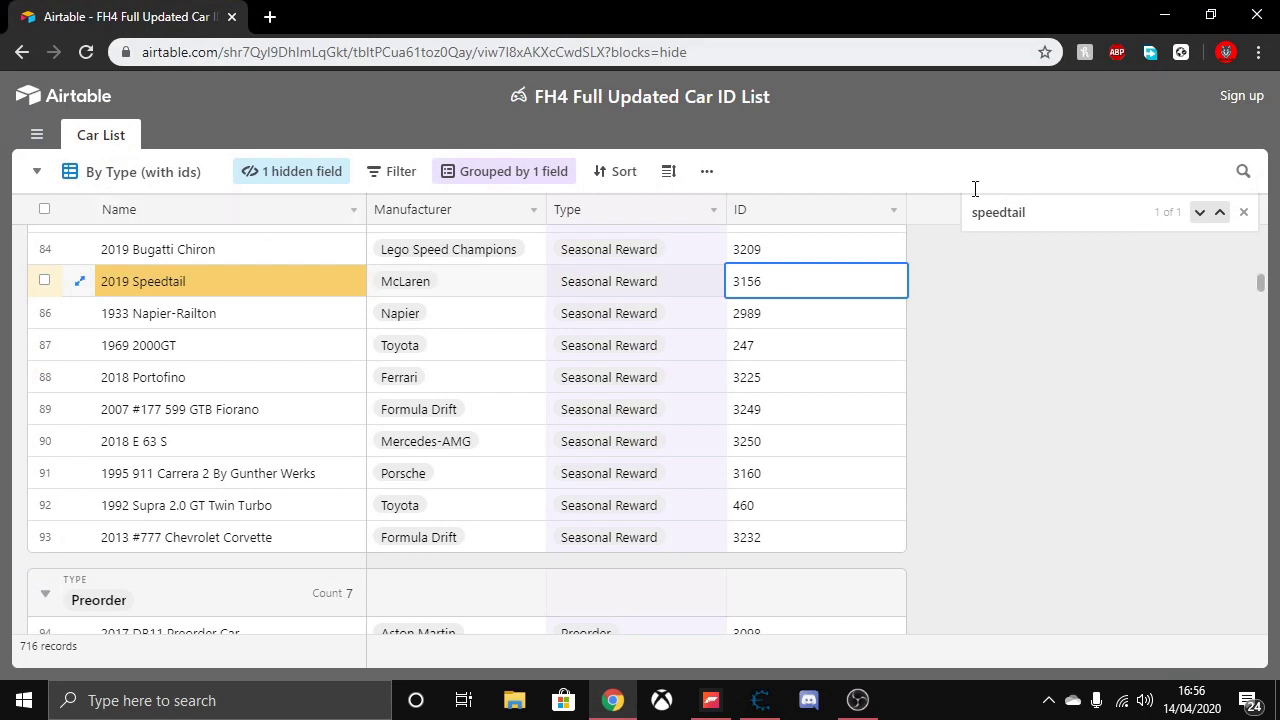
{"action": "left_click", "coordinate": [1132, 227]}
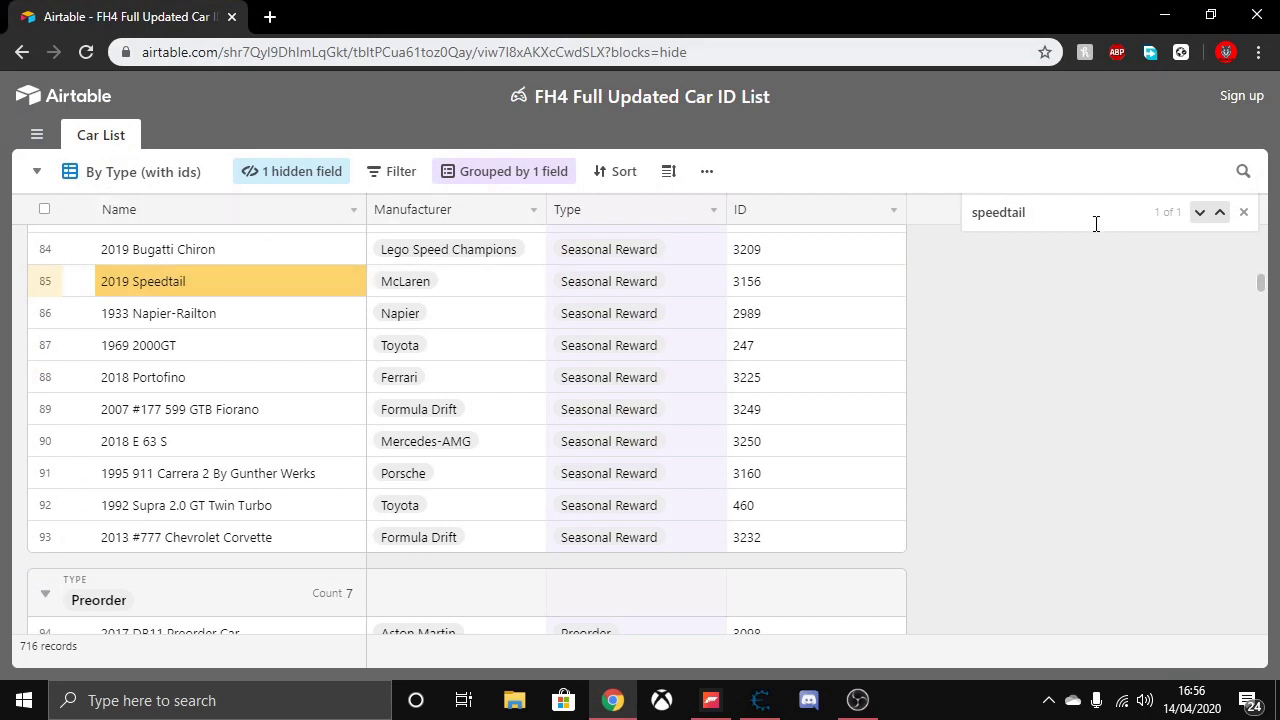
{"action": "key", "text": "BackSpace"}
{"action": "key", "text": "BackSpace"}
{"action": "key", "text": "BackSpace"}
{"action": "key", "text": "BackSpace"}
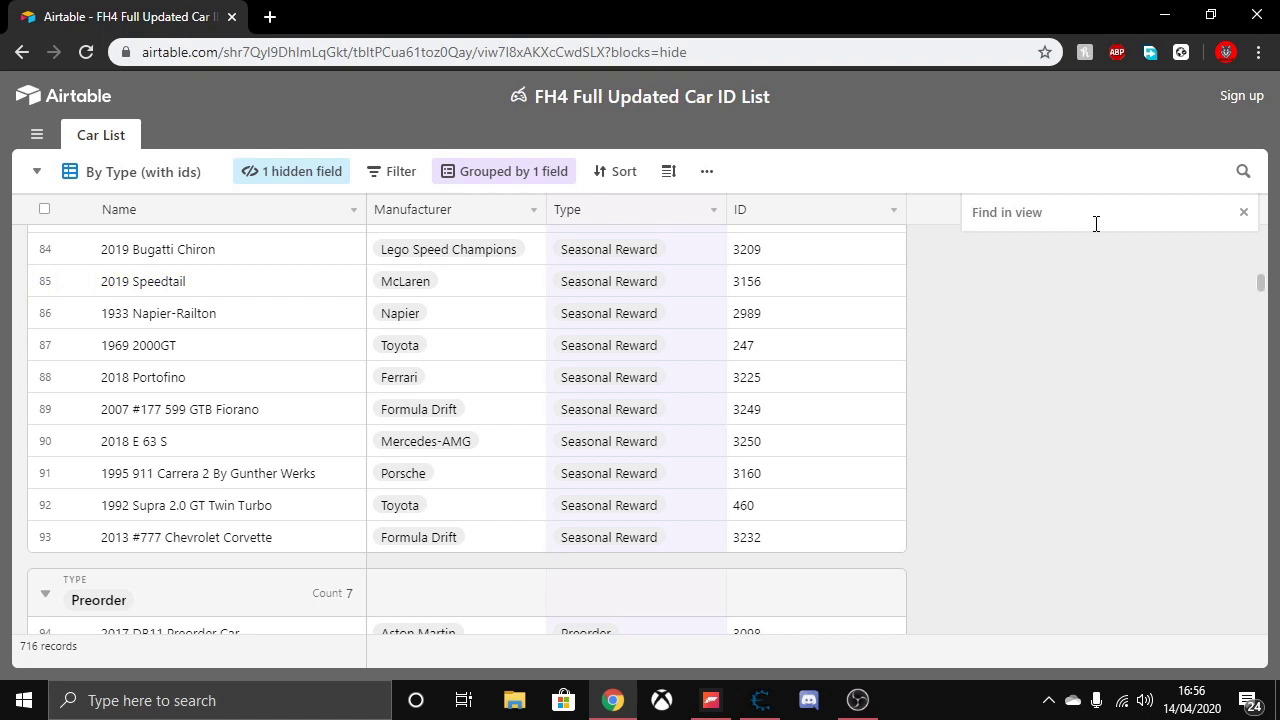
{"action": "type", "text": "124"}
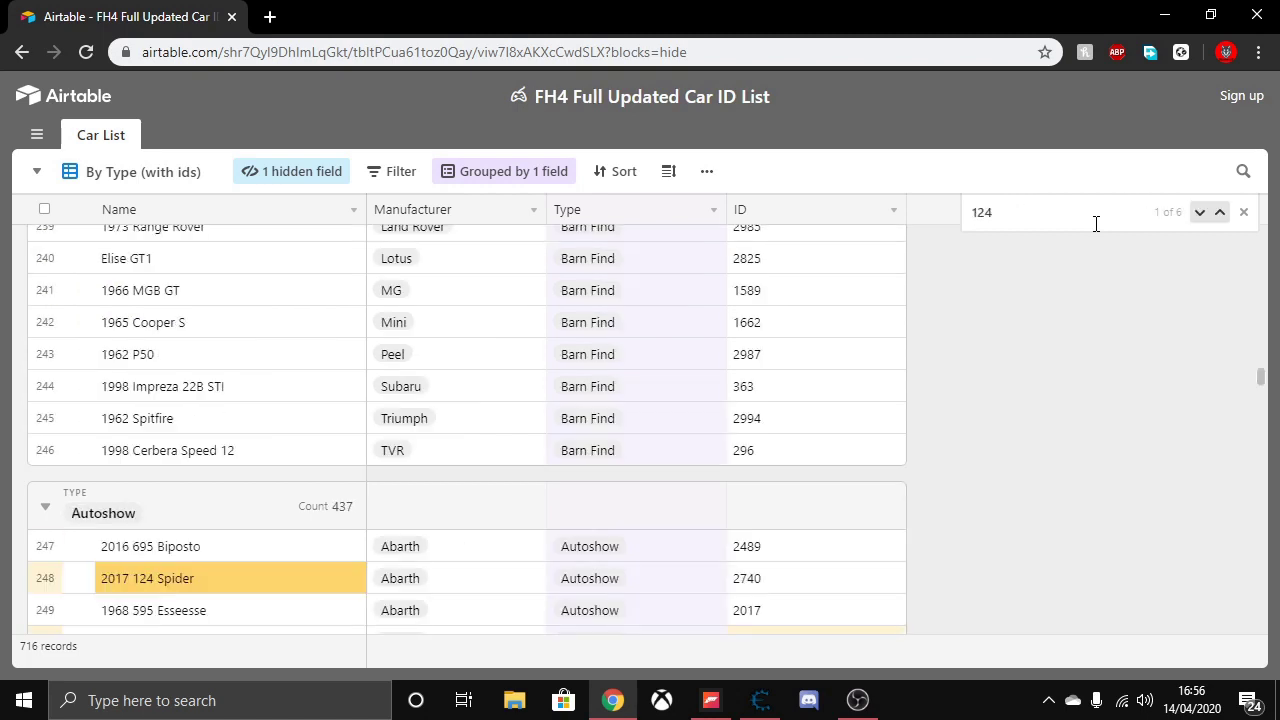
{"action": "type", "text": " spi"}
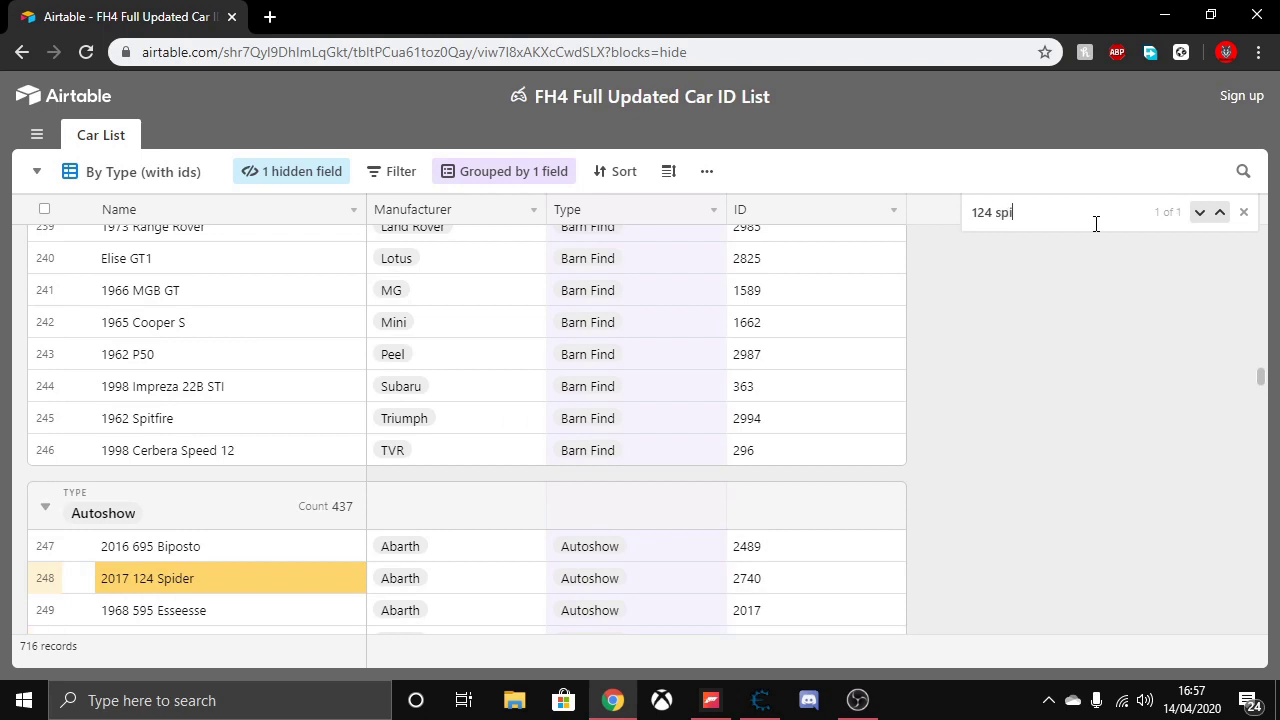
{"action": "type", "text": "der"}
{"action": "scroll", "coordinate": [386, 486], "scroll_direction": "down", "scroll_amount": 1}
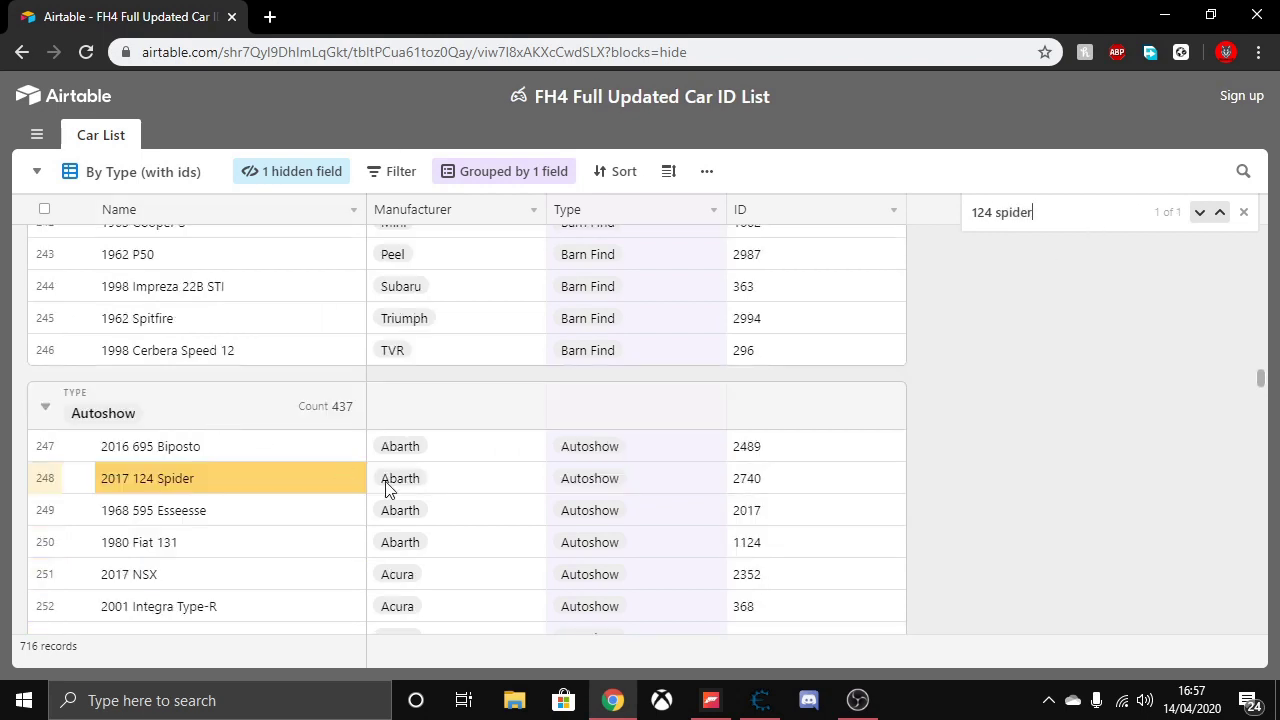
Check the selected car in Forza Horizon 4, then return to Airtable and copy the 2017 124 Spider's ID
{"action": "left_click", "coordinate": [707, 706]}
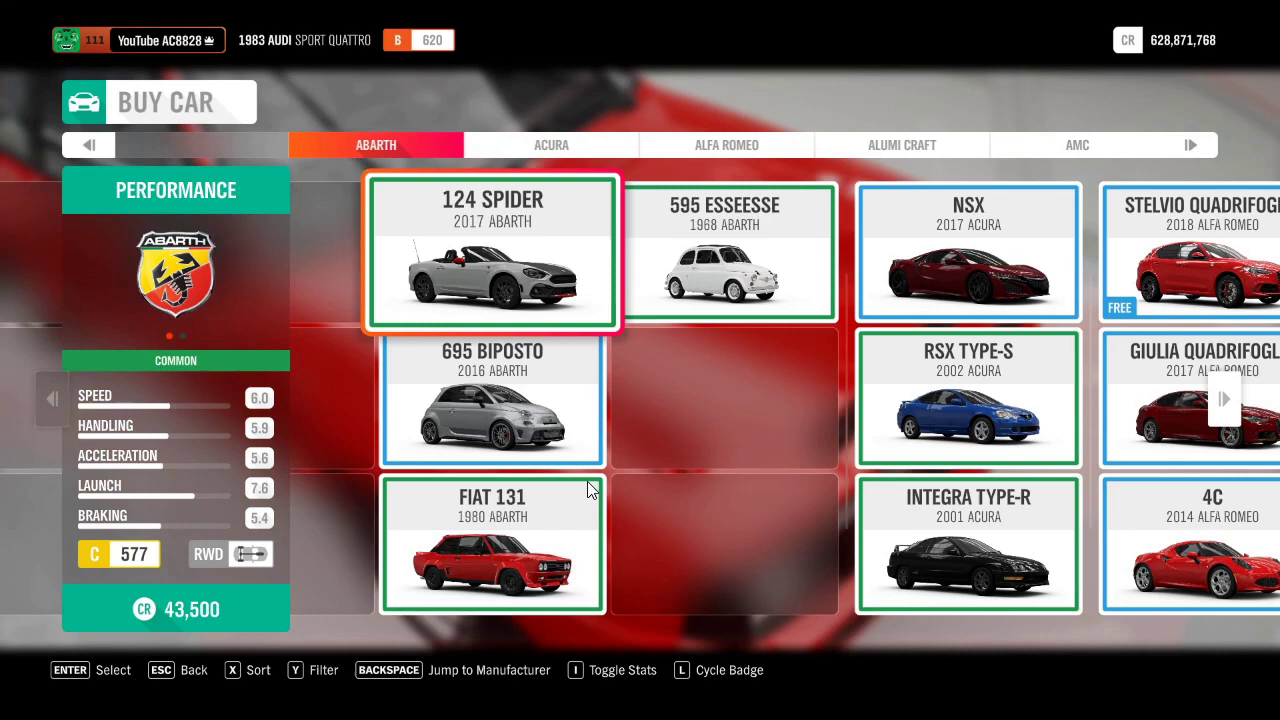
{"action": "key", "text": "super"}
{"action": "left_click", "coordinate": [621, 705]}
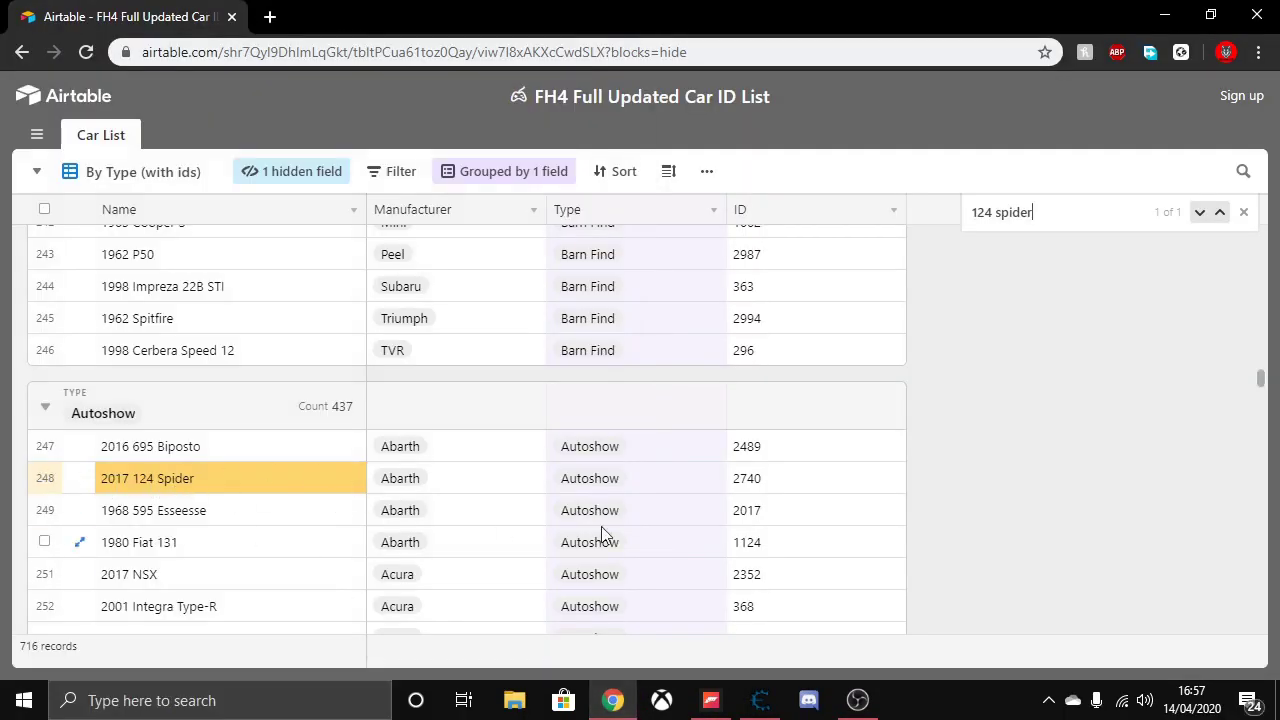
{"action": "left_click", "coordinate": [765, 480]}
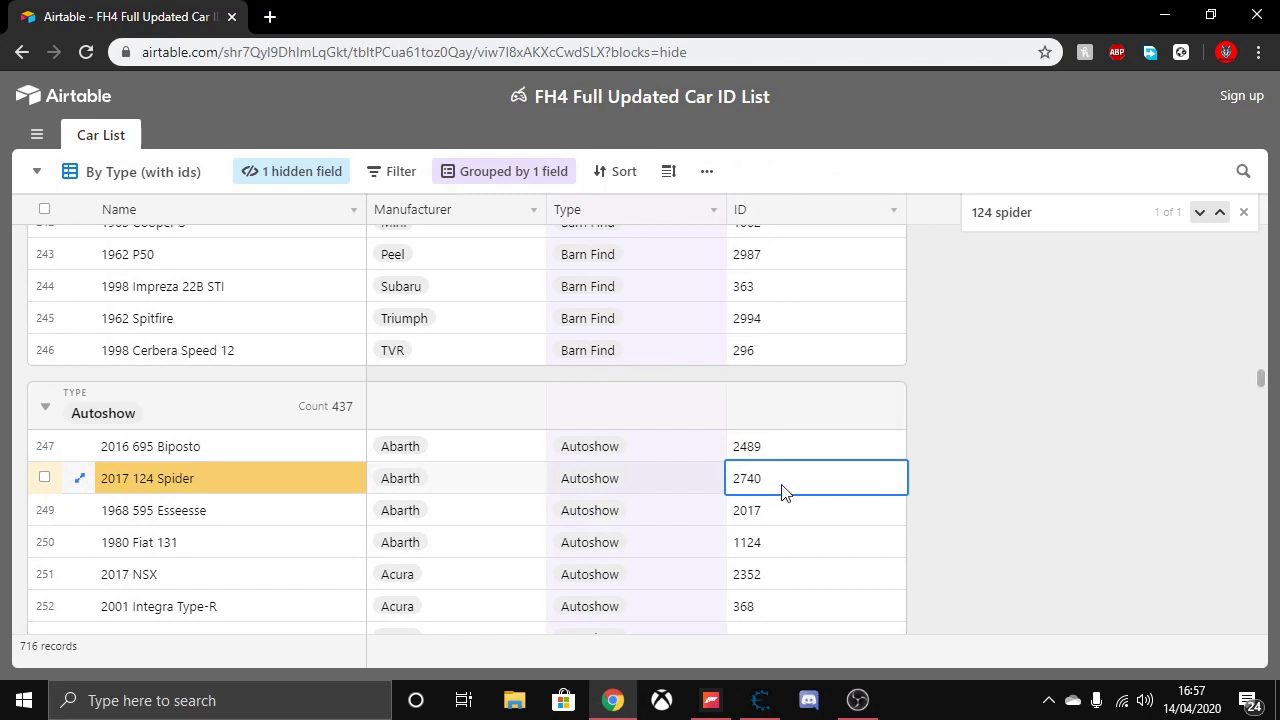
{"action": "key", "text": "ctrl+c"}
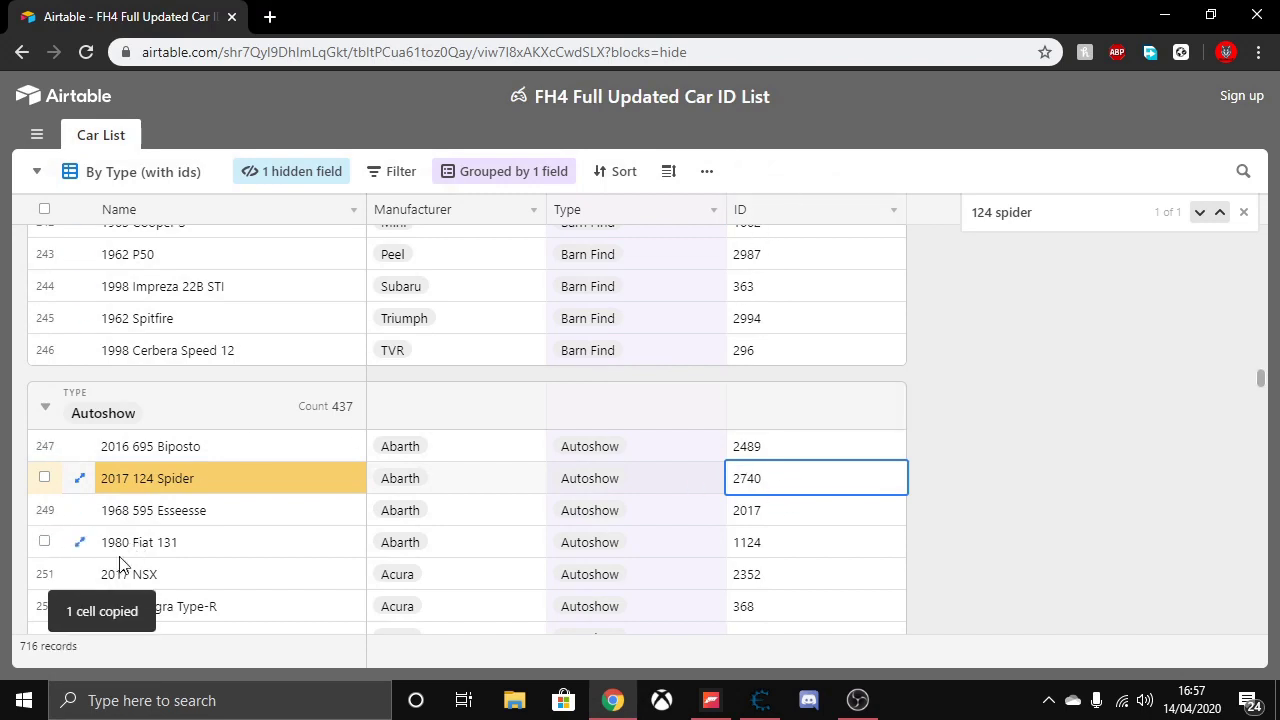
Run a first exact-value scan for 2740 in Cheat Engine, viewing the game while it runs
{"action": "left_click", "coordinate": [762, 700]}
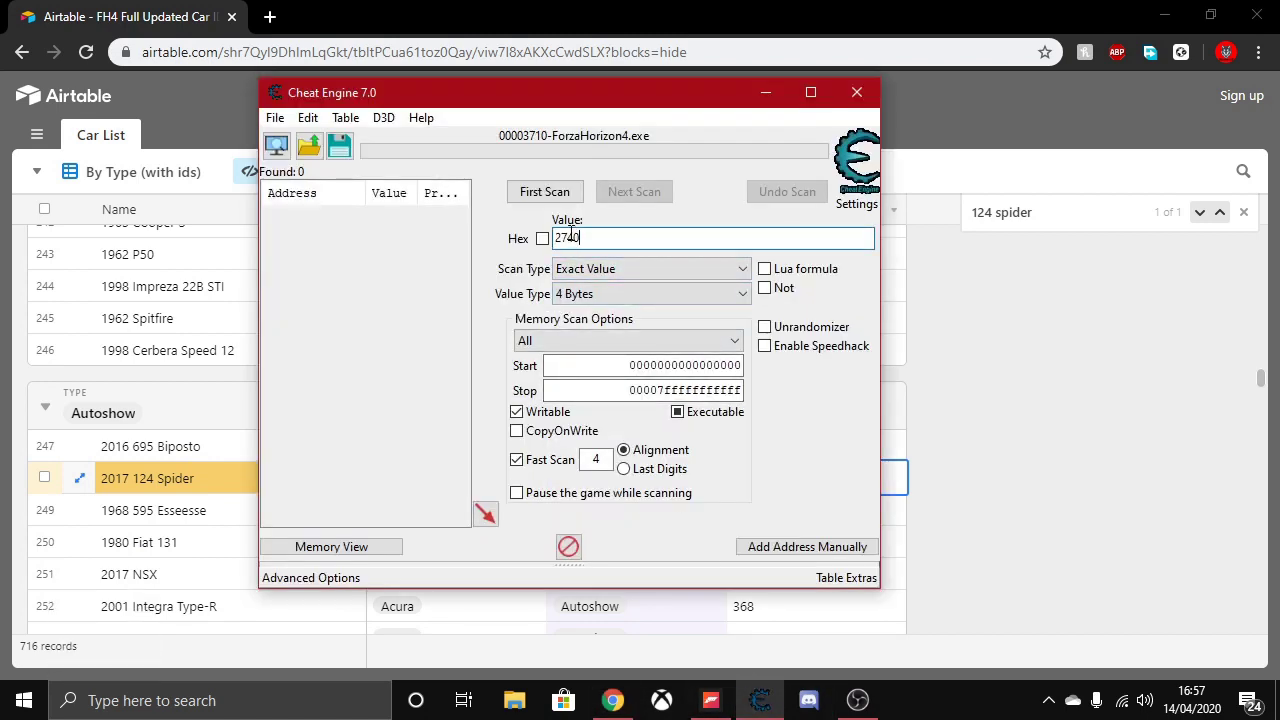
{"action": "left_click", "coordinate": [536, 191]}
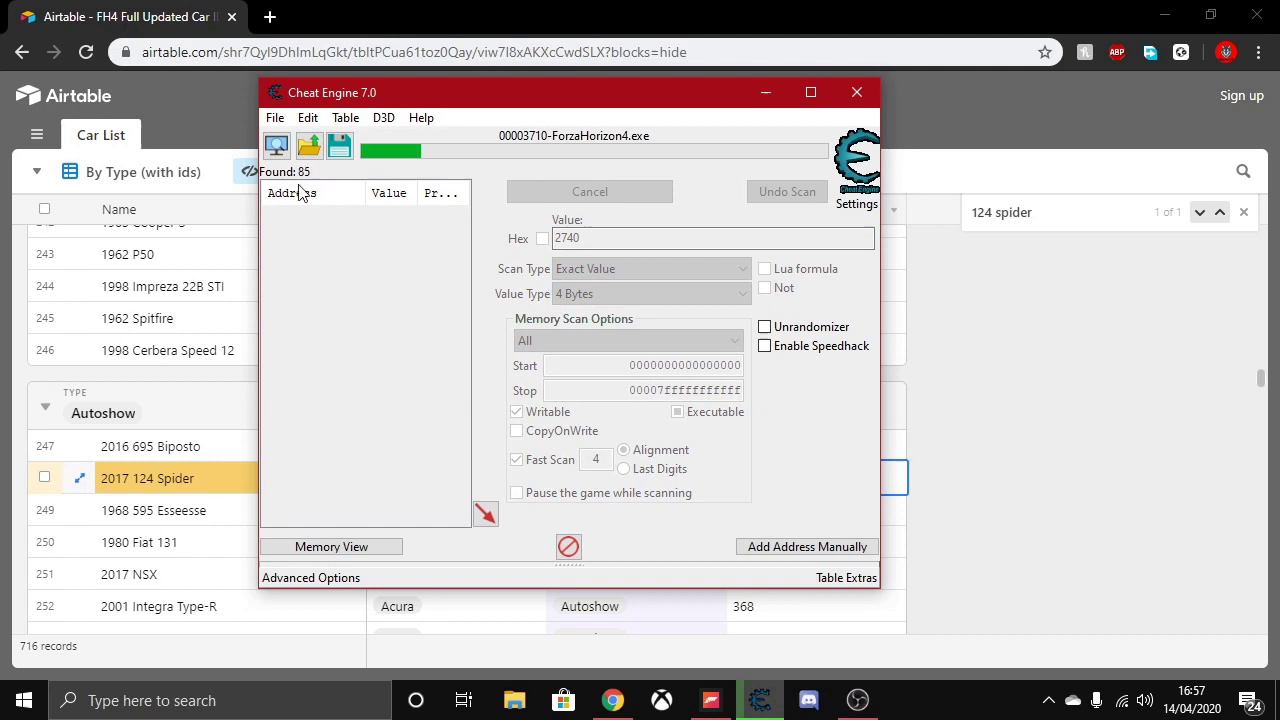
{"action": "left_click", "coordinate": [728, 700]}
{"action": "key", "text": "super"}
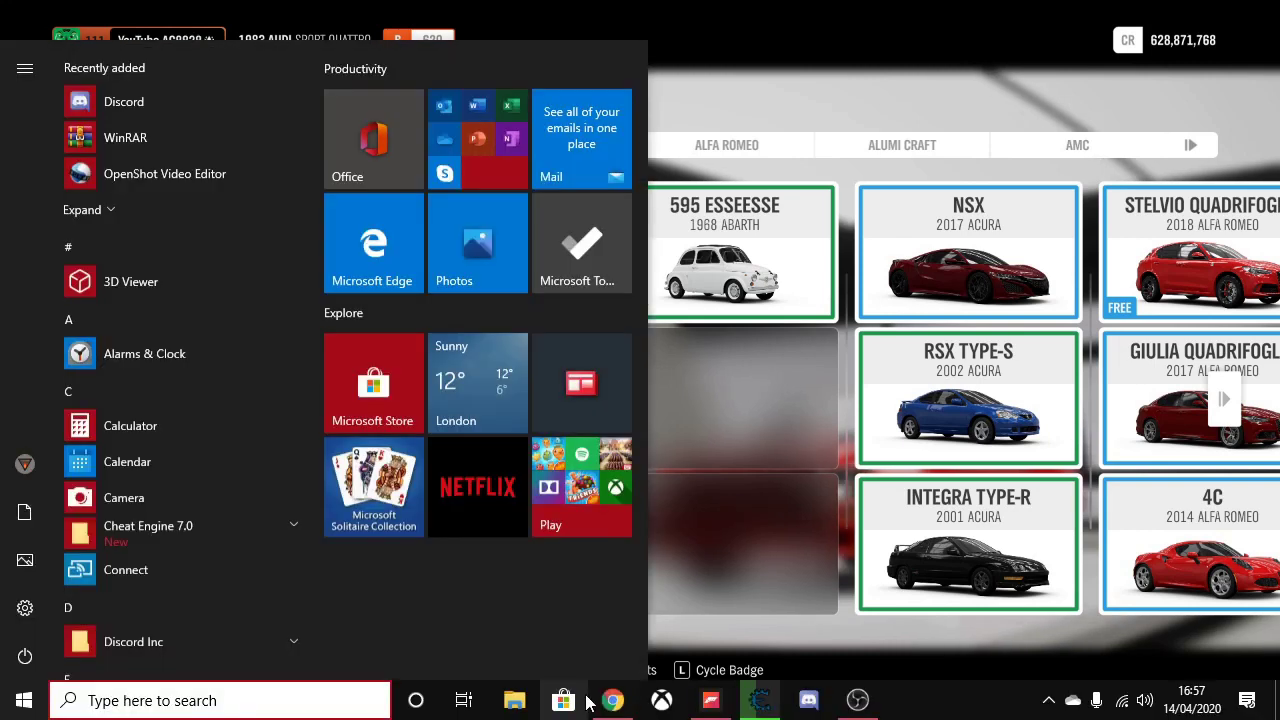
{"action": "left_click", "coordinate": [752, 706]}
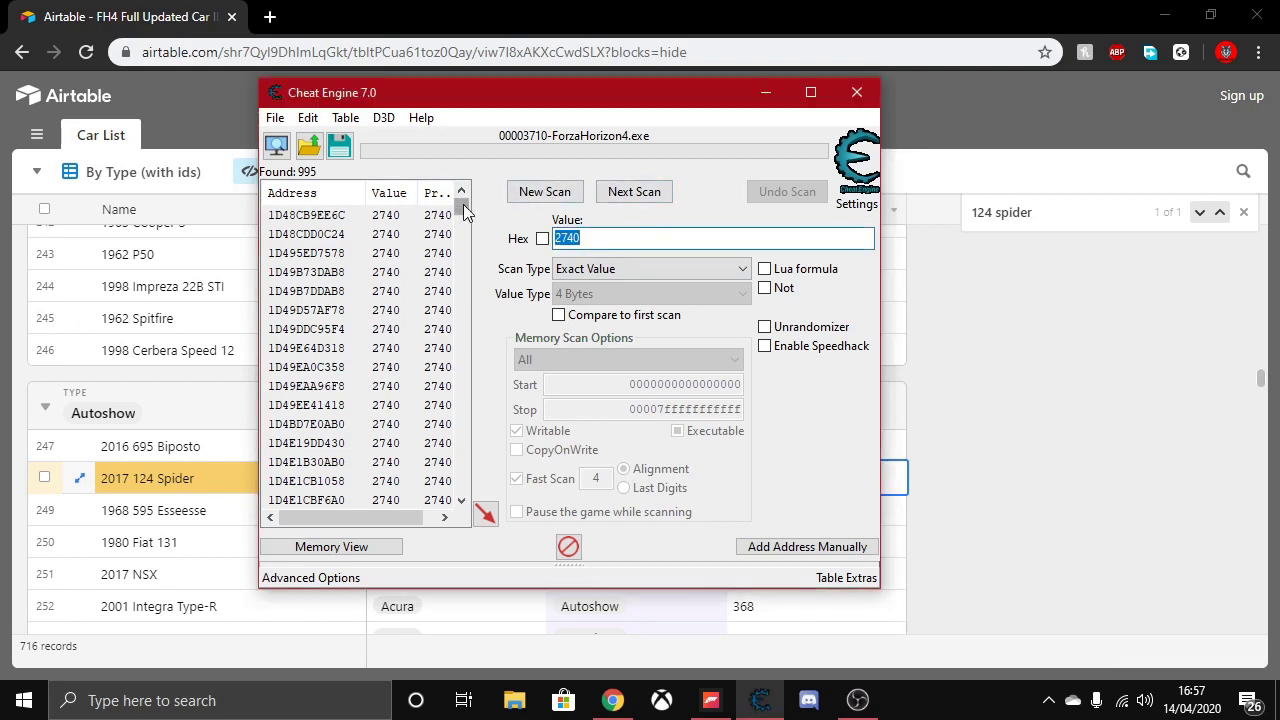
Rescan the found addresses for 2740 and select 1DC715F79DC, the last address before the green ones
{"action": "left_click_drag", "start_coordinate": [463, 204], "coordinate": [463, 255]}
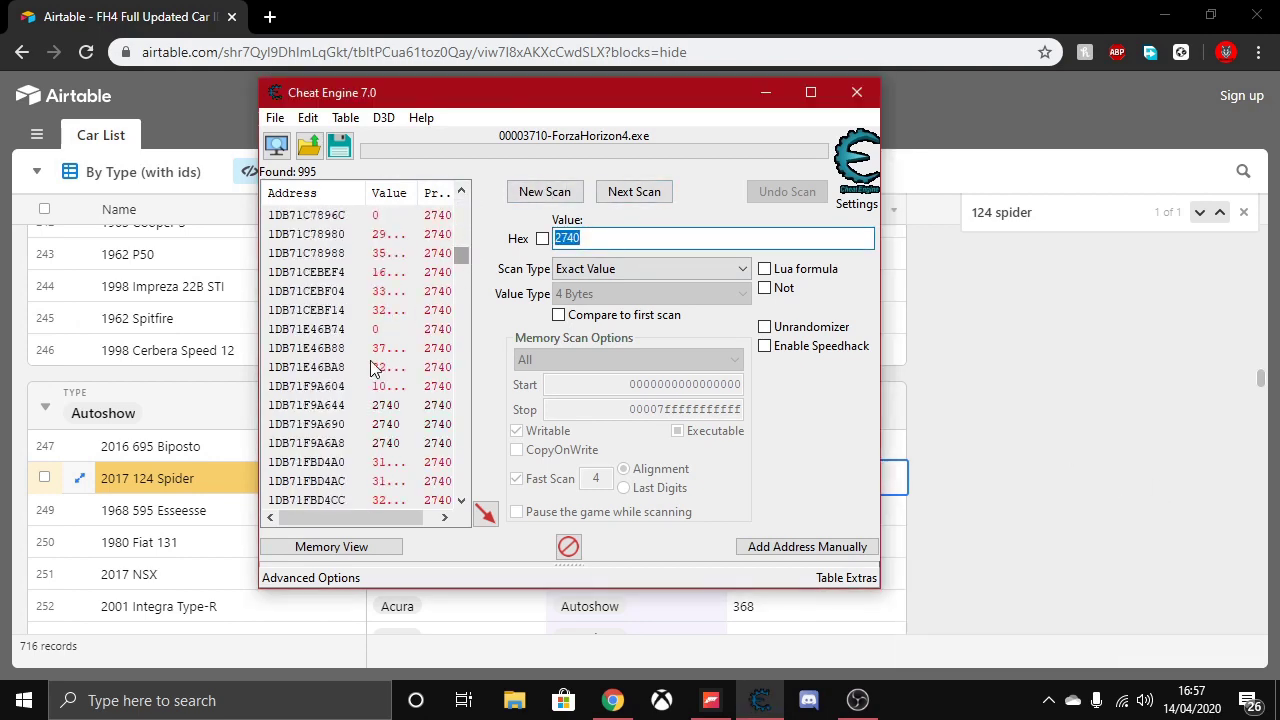
{"action": "scroll", "coordinate": [370, 368], "scroll_direction": "up", "scroll_amount": 2}
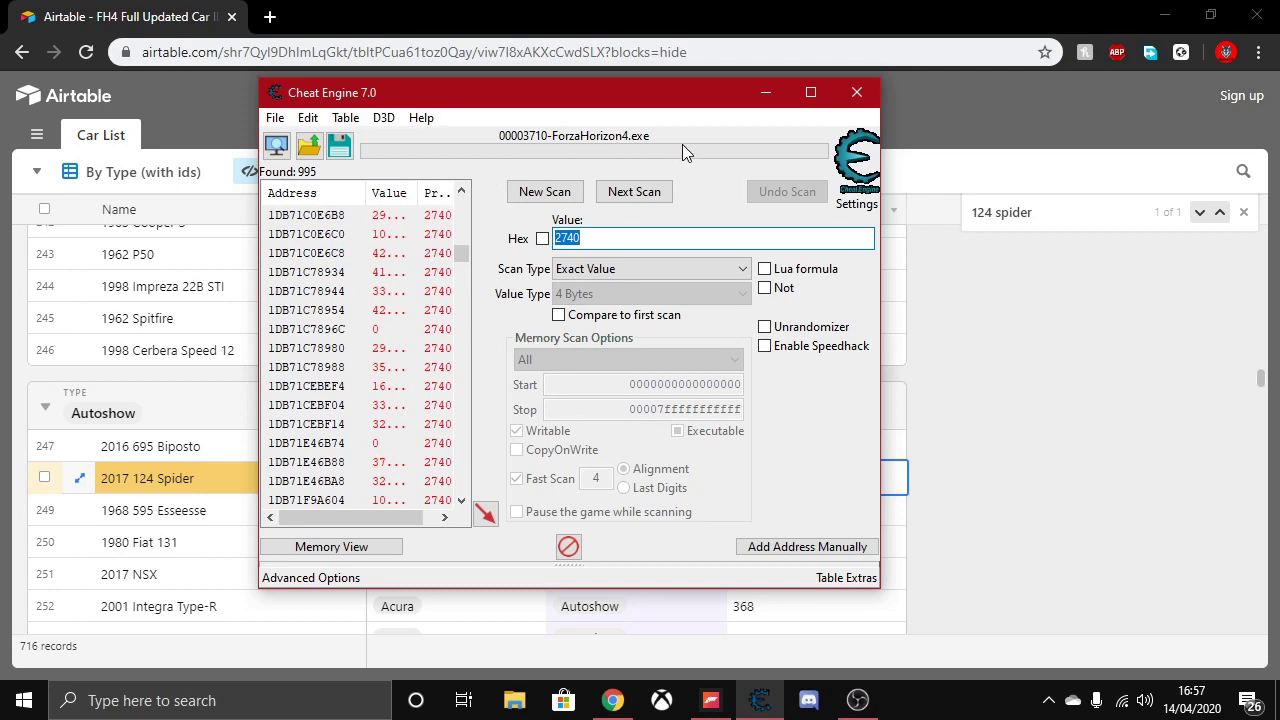
{"action": "left_click", "coordinate": [634, 191]}
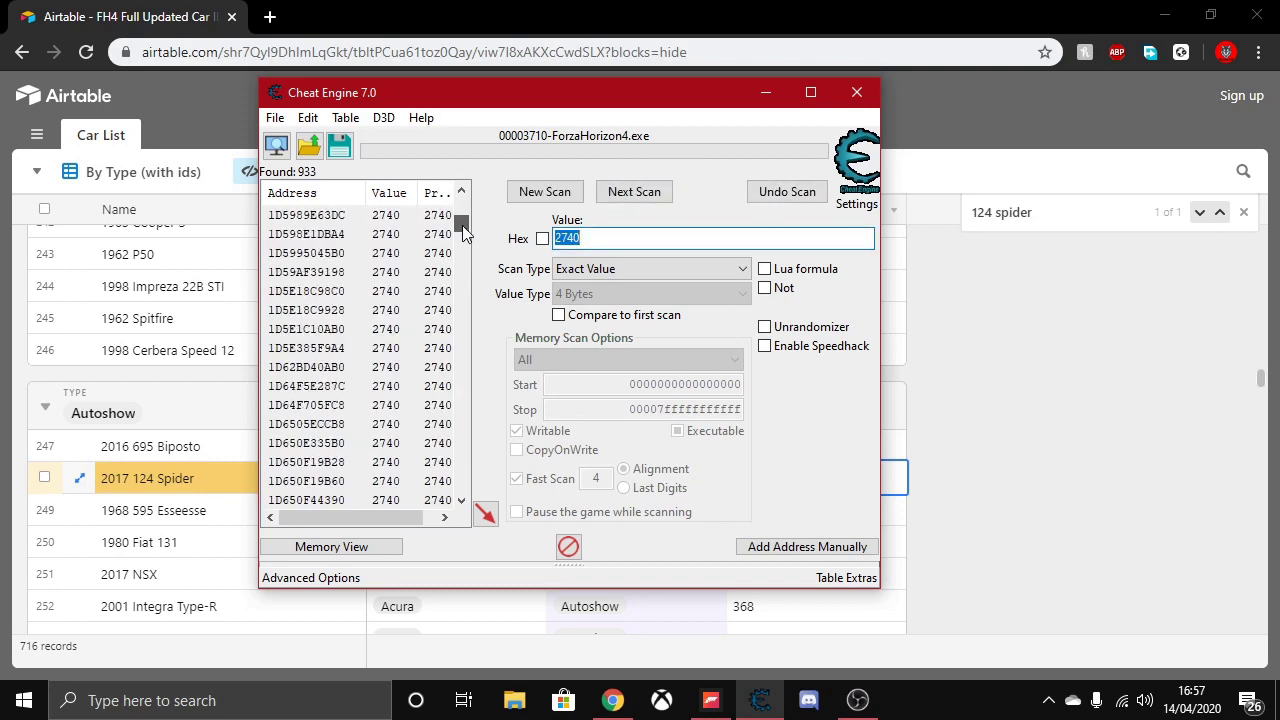
{"action": "left_click_drag", "start_coordinate": [462, 225], "coordinate": [397, 470]}
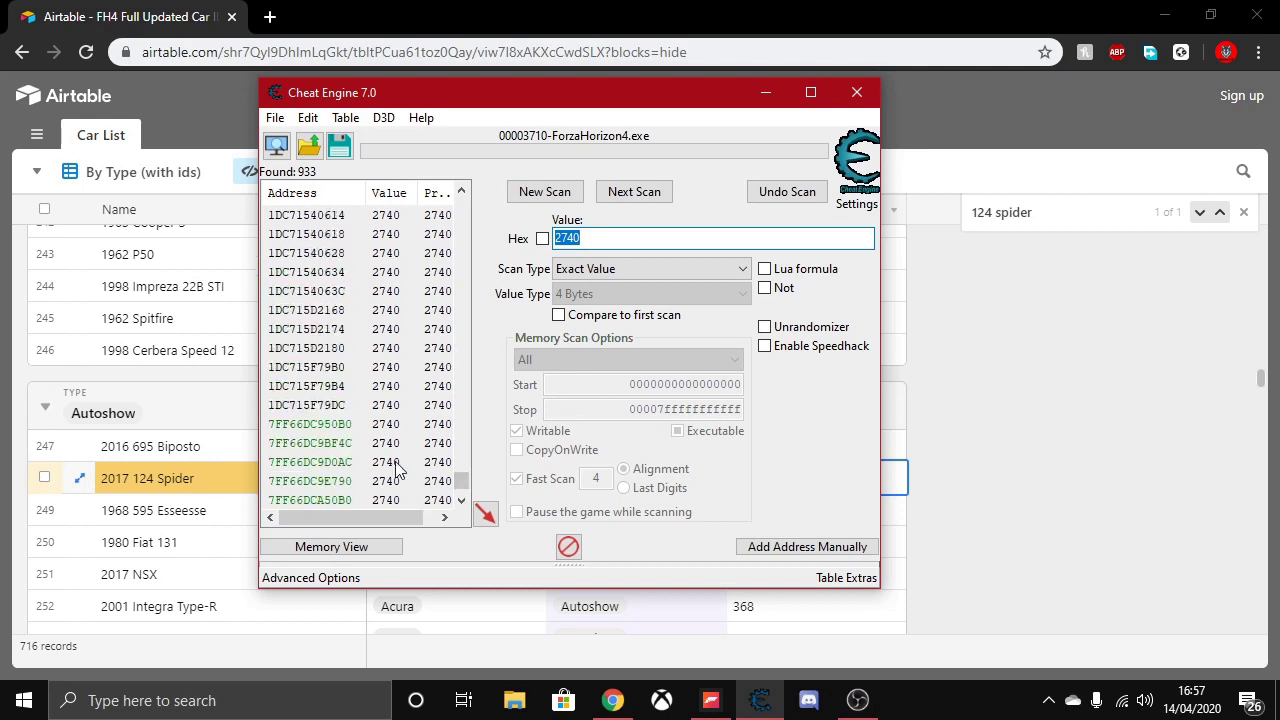
{"action": "scroll", "coordinate": [345, 390], "scroll_direction": "down", "scroll_amount": 3}
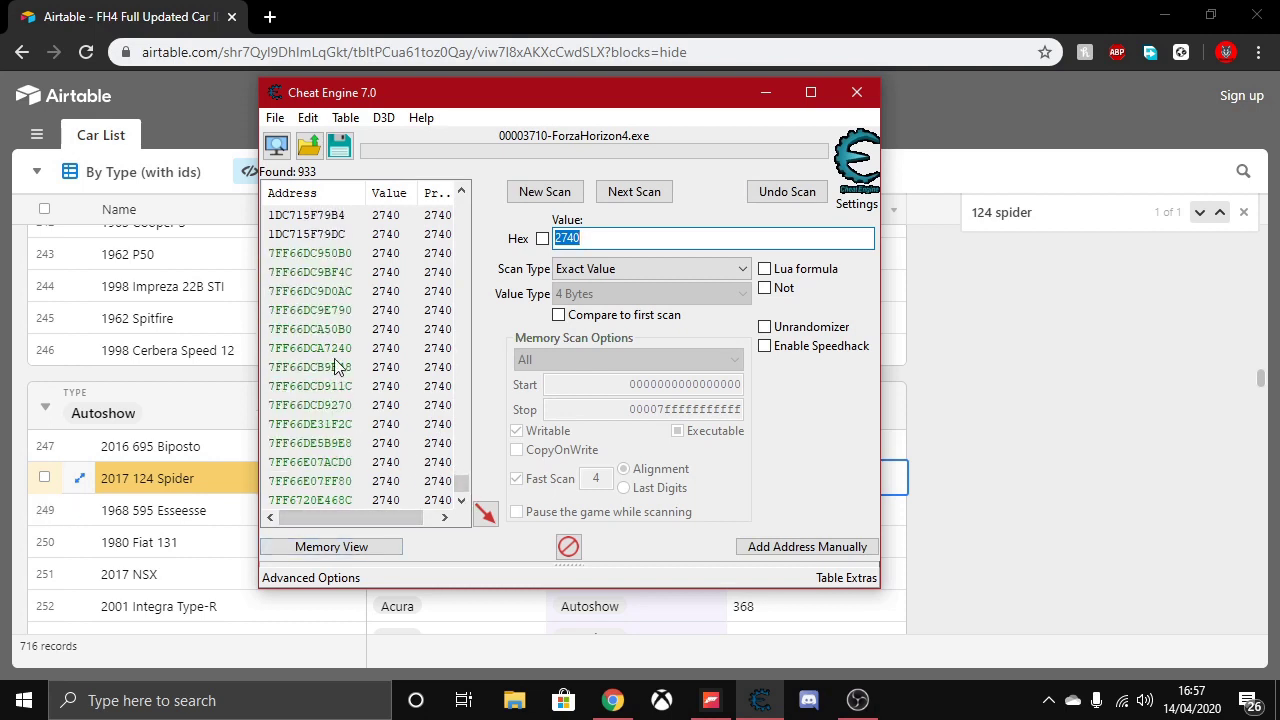
{"action": "scroll", "coordinate": [330, 364], "scroll_direction": "up", "scroll_amount": 1}
{"action": "left_click", "coordinate": [330, 291]}
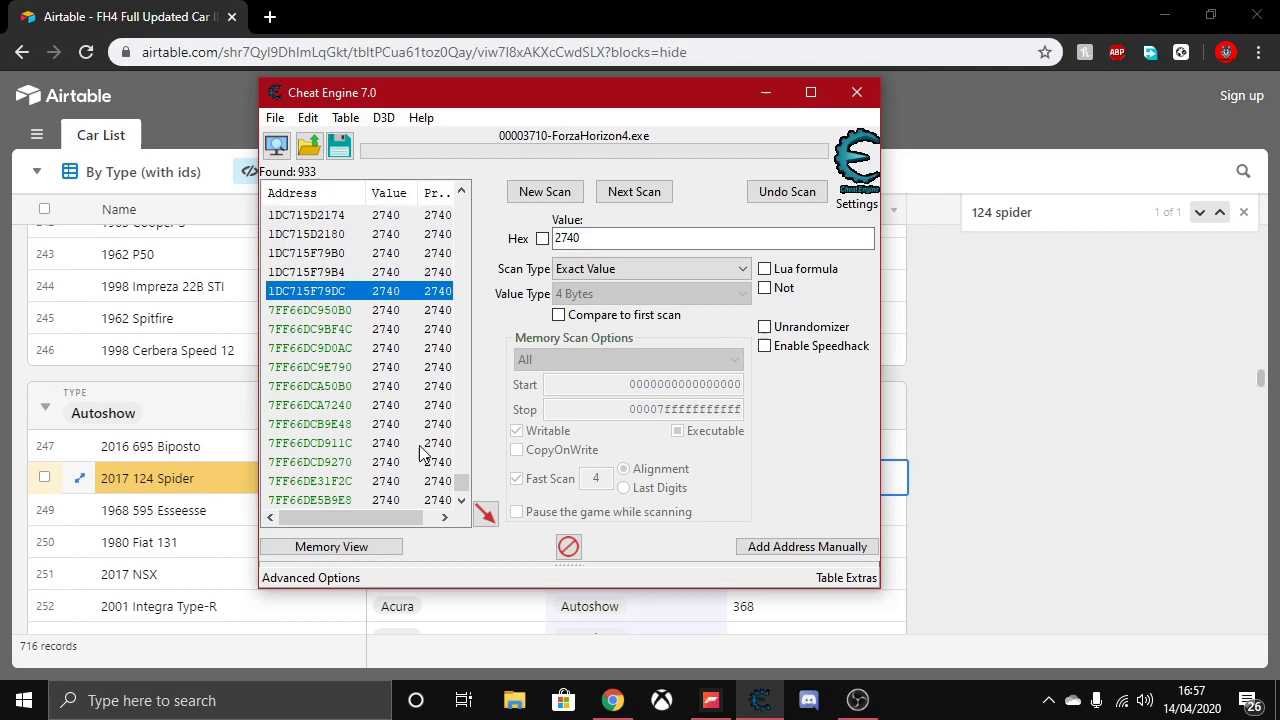
Filter the remaining addresses with another scan for 2740 and reselect address 1DC715F79DC
{"action": "left_click_drag", "start_coordinate": [455, 489], "coordinate": [466, 364]}
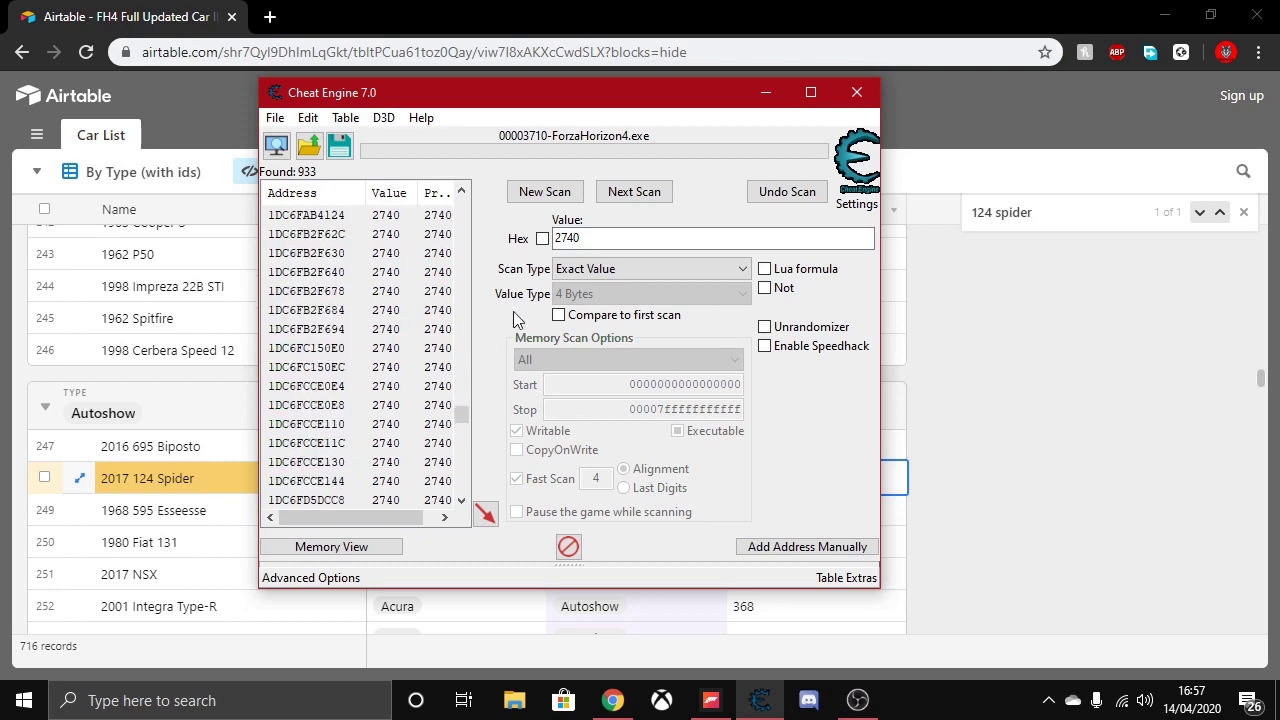
{"action": "left_click", "coordinate": [634, 191]}
{"action": "left_click_drag", "start_coordinate": [461, 215], "coordinate": [461, 478]}
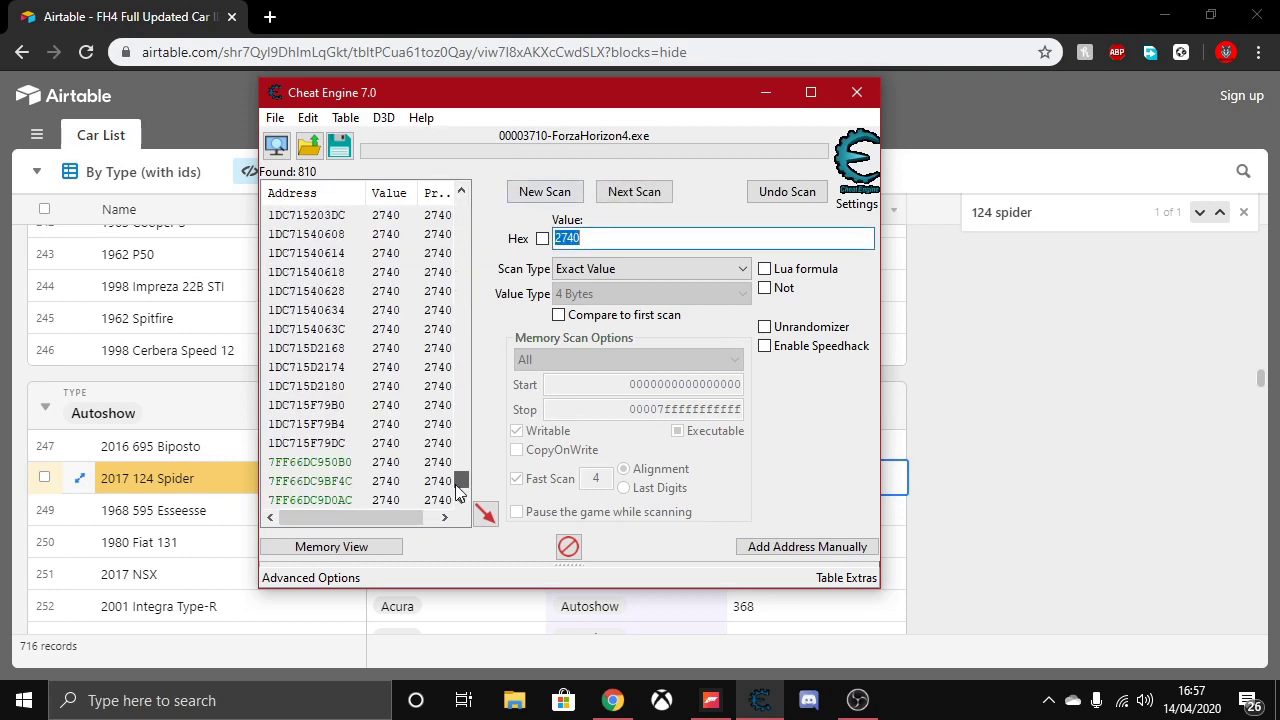
{"action": "left_click", "coordinate": [357, 444]}
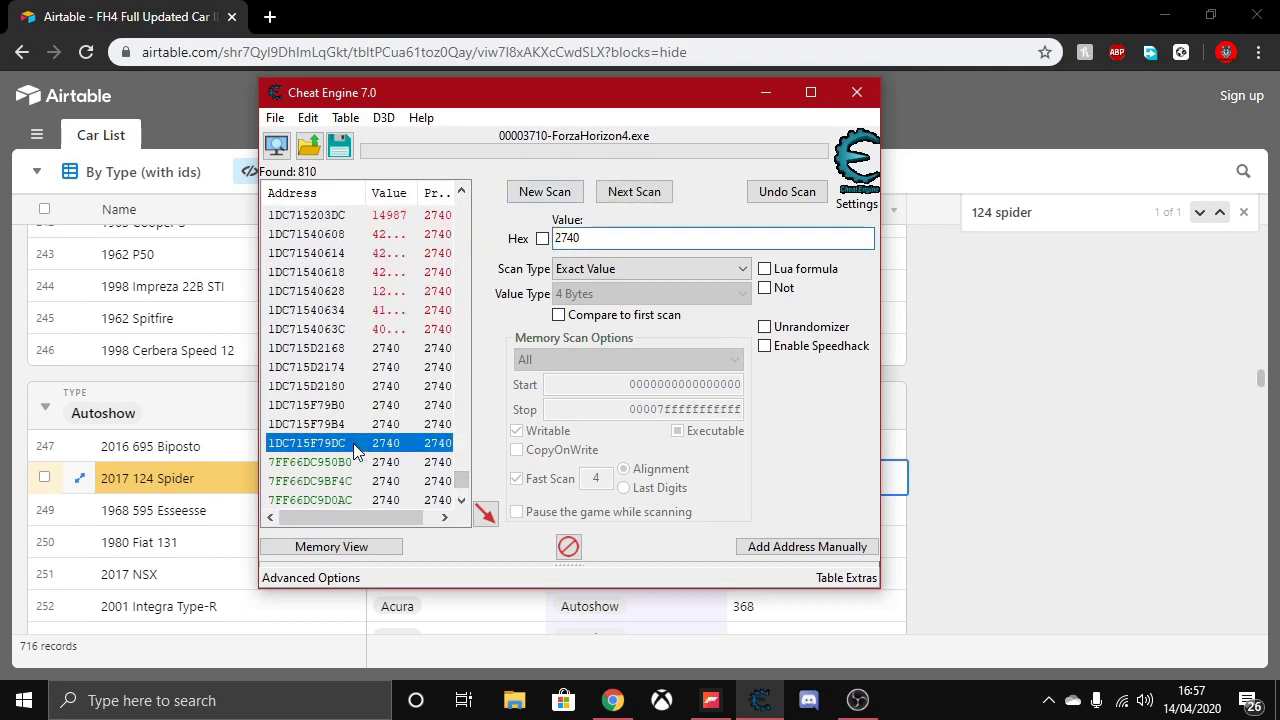
Run two more scans for 2740 on the found addresses and select 1DC715F79DC, the last address before the green ones
{"action": "left_click", "coordinate": [628, 195]}
{"action": "left_click_drag", "start_coordinate": [460, 211], "coordinate": [452, 478]}
{"action": "scroll", "coordinate": [400, 466], "scroll_direction": "down", "scroll_amount": 5}
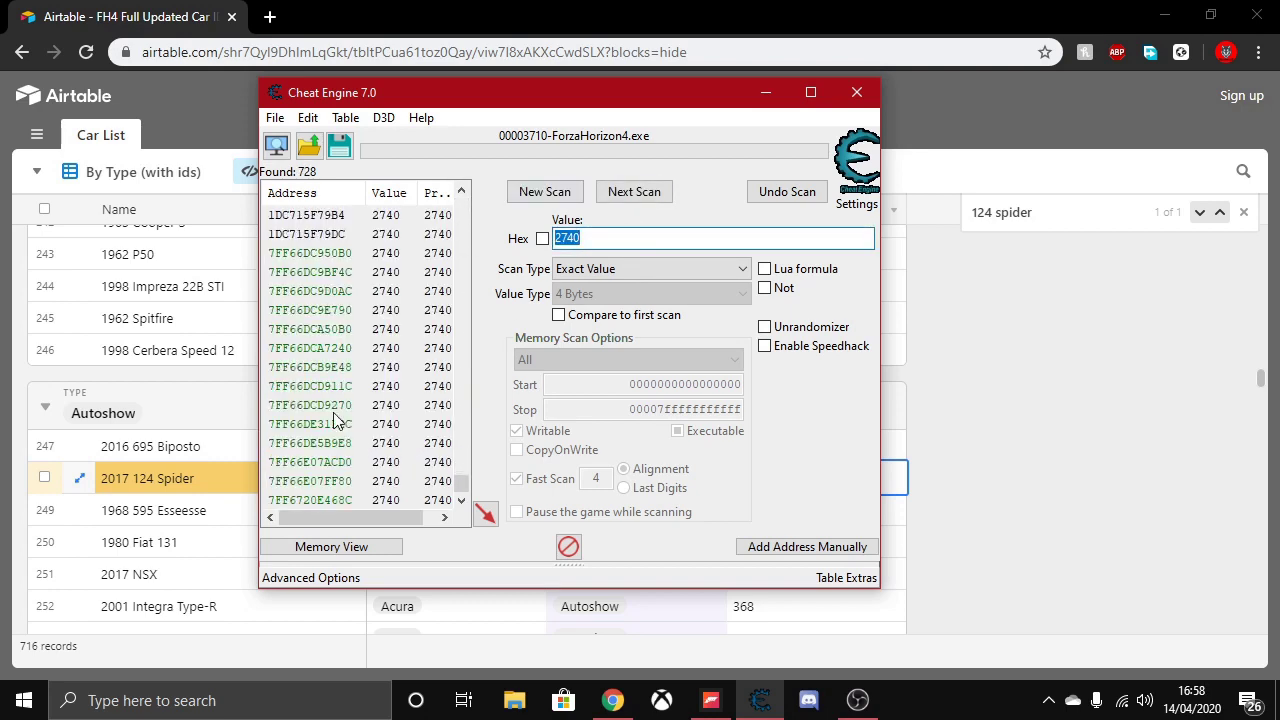
{"action": "left_click", "coordinate": [334, 409]}
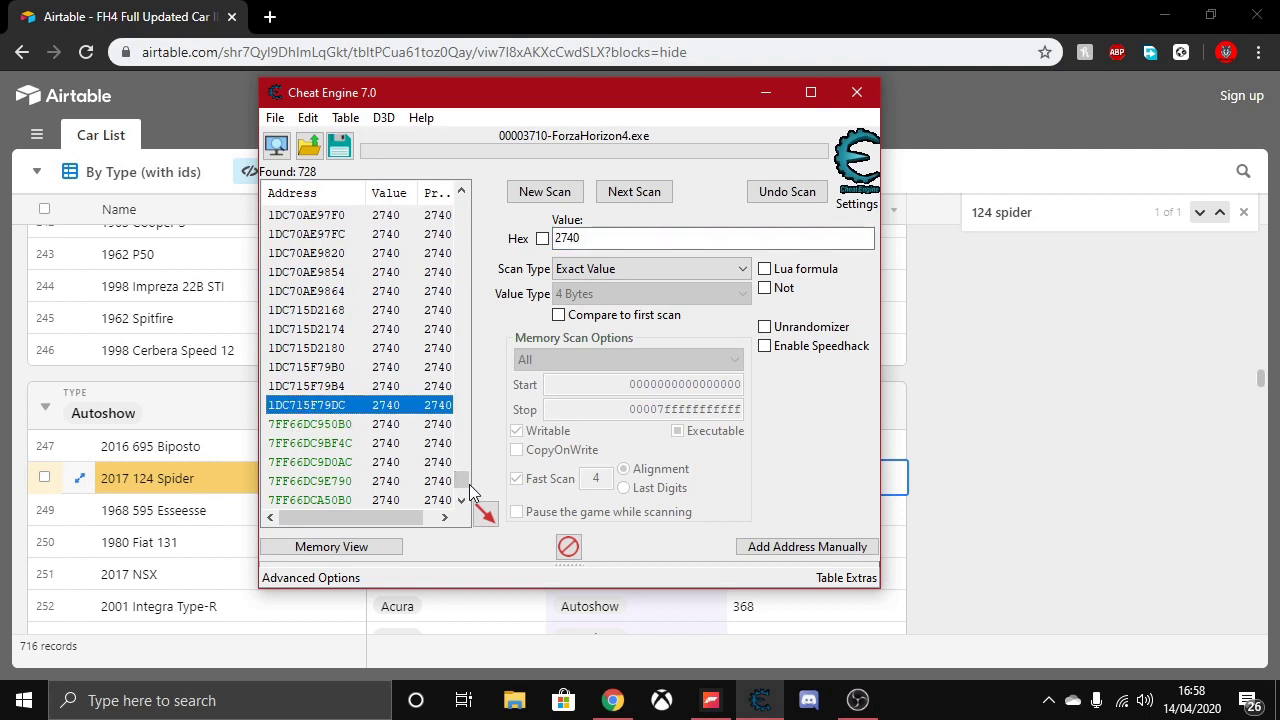
{"action": "left_click_drag", "start_coordinate": [470, 488], "coordinate": [580, 318]}
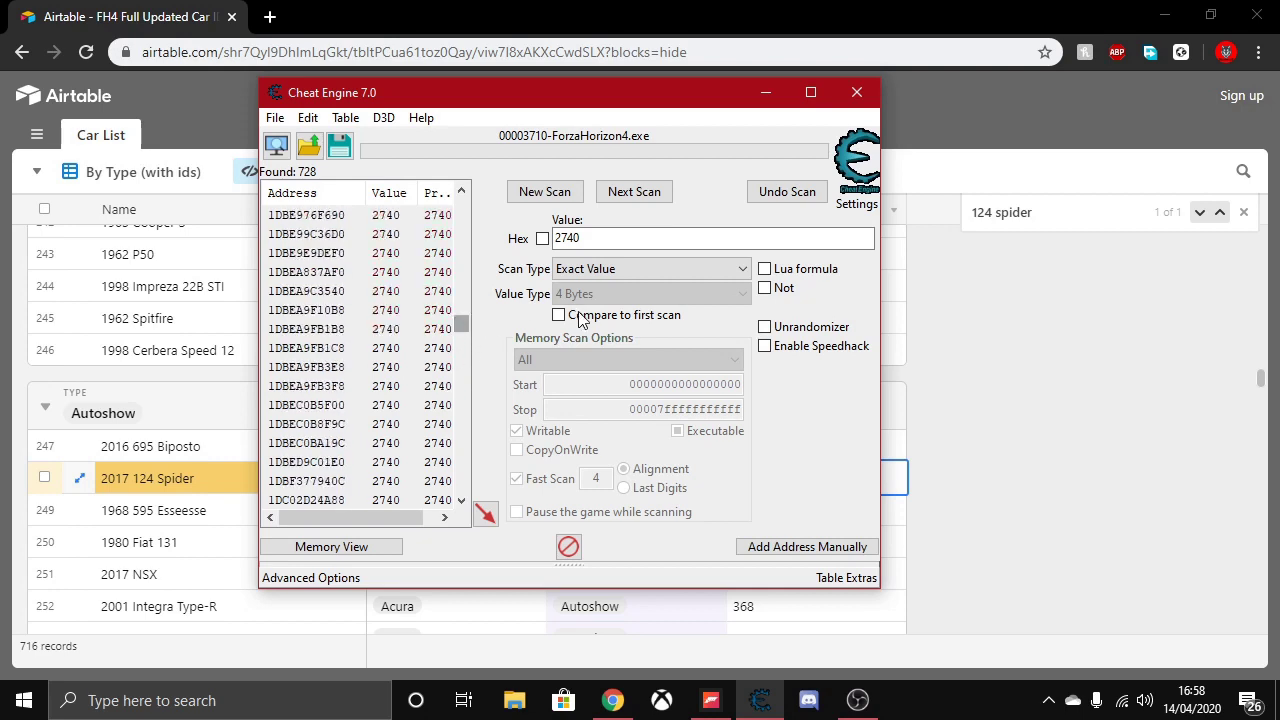
{"action": "left_click", "coordinate": [634, 191]}
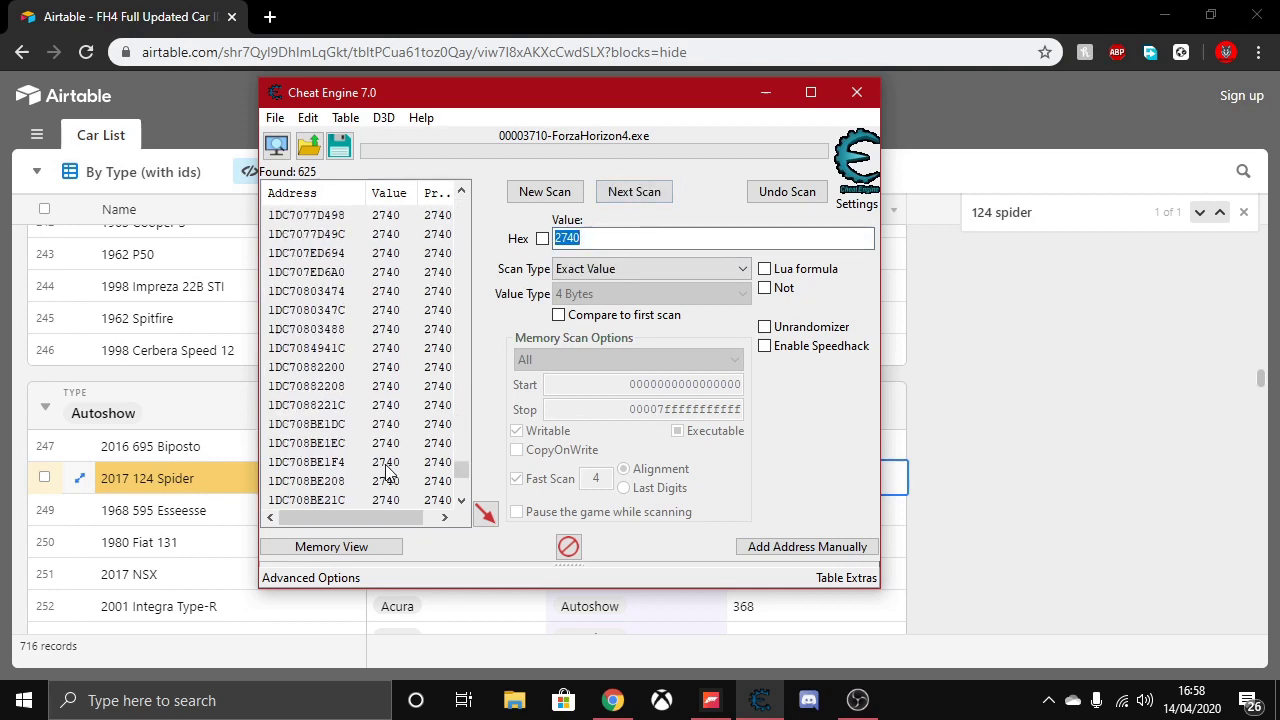
{"action": "scroll", "coordinate": [388, 472], "scroll_direction": "down", "scroll_amount": 5}
{"action": "left_click", "coordinate": [340, 310]}
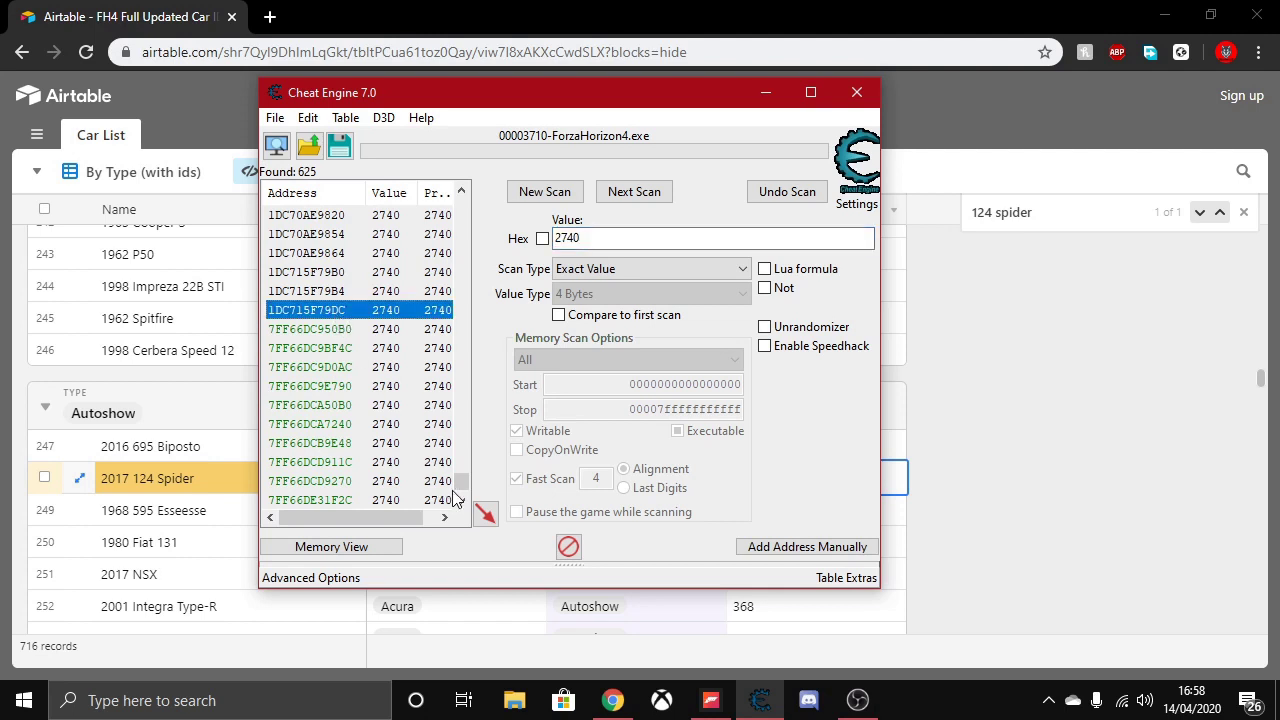
Extend the selection from 1DC715F79DC back to address 1DC4835DB20 and open the selected addresses' value for changing
{"action": "left_click_drag", "start_coordinate": [455, 495], "coordinate": [328, 368]}
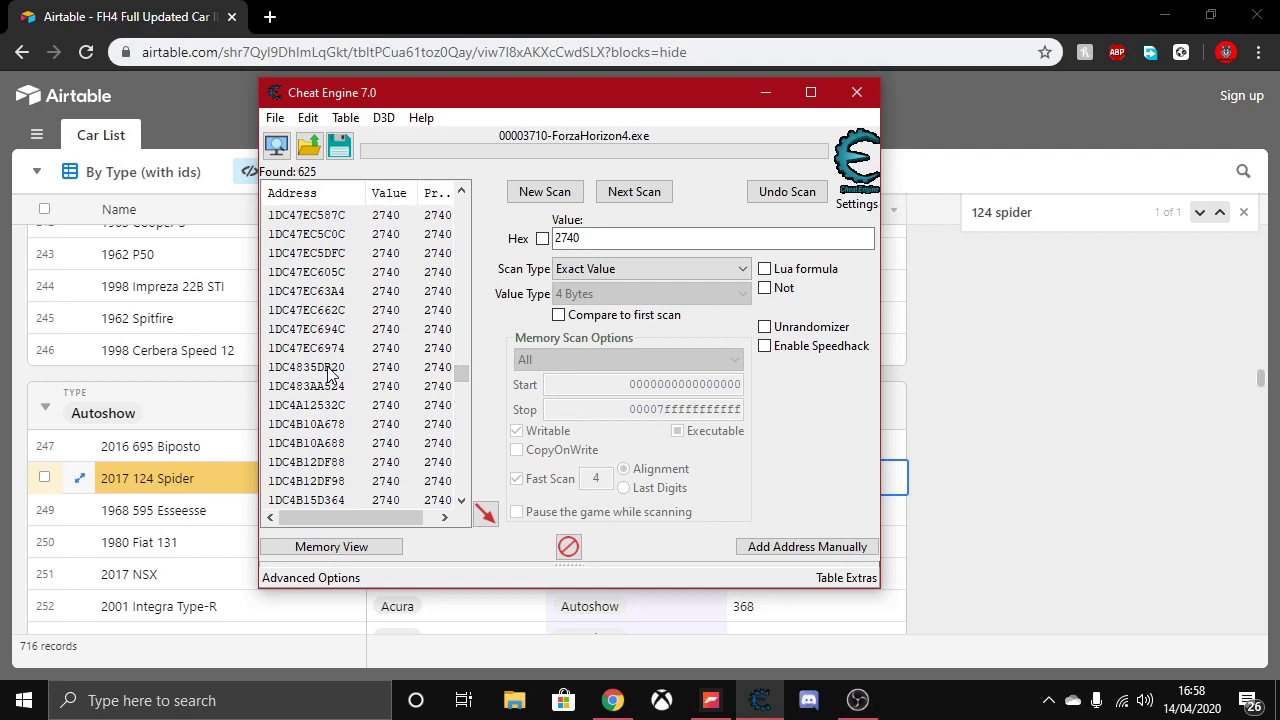
{"action": "left_click", "coordinate": [330, 368], "text": "shift"}
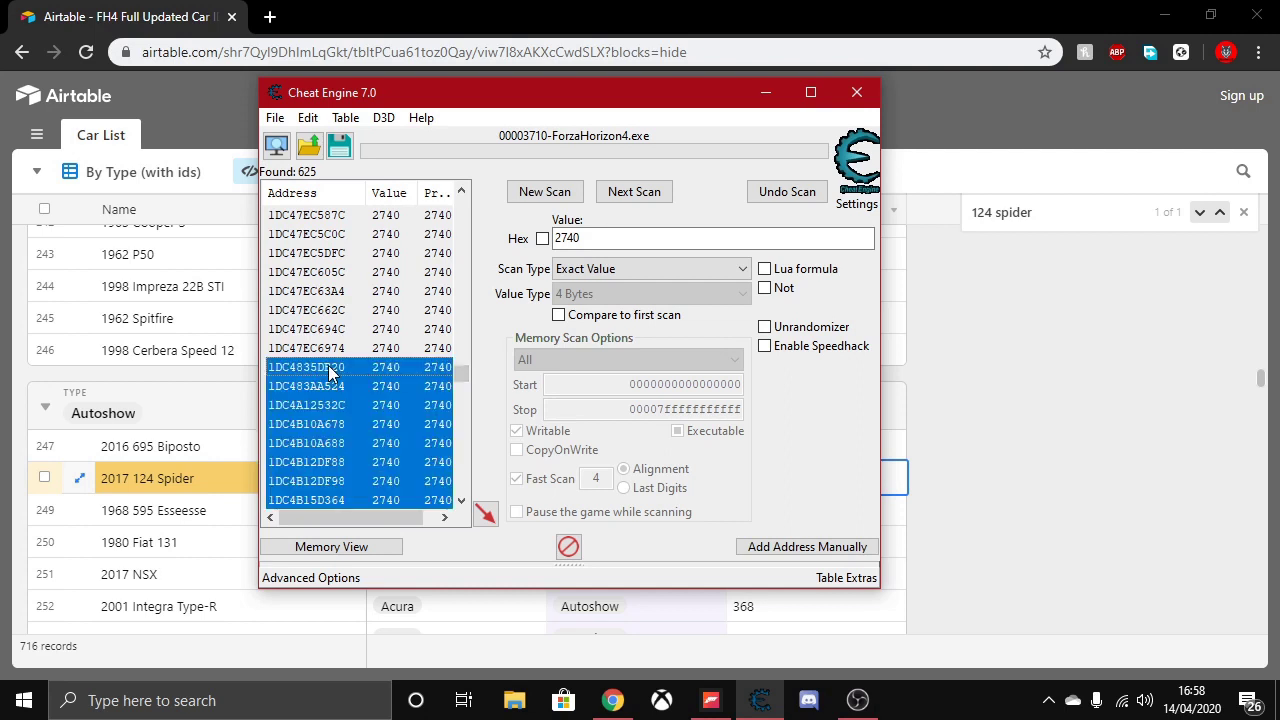
{"action": "key", "text": "ctrl+e"}
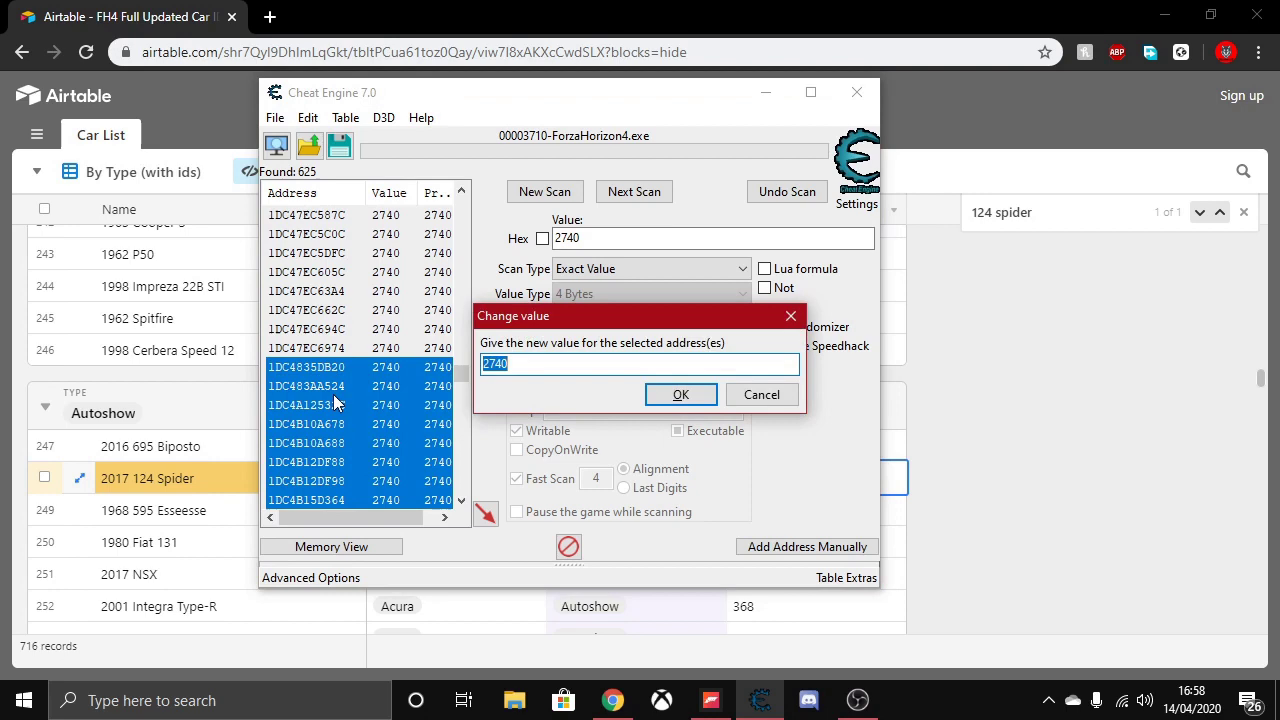
{"action": "left_click", "coordinate": [770, 396]}
{"action": "right_click", "coordinate": [379, 372]}
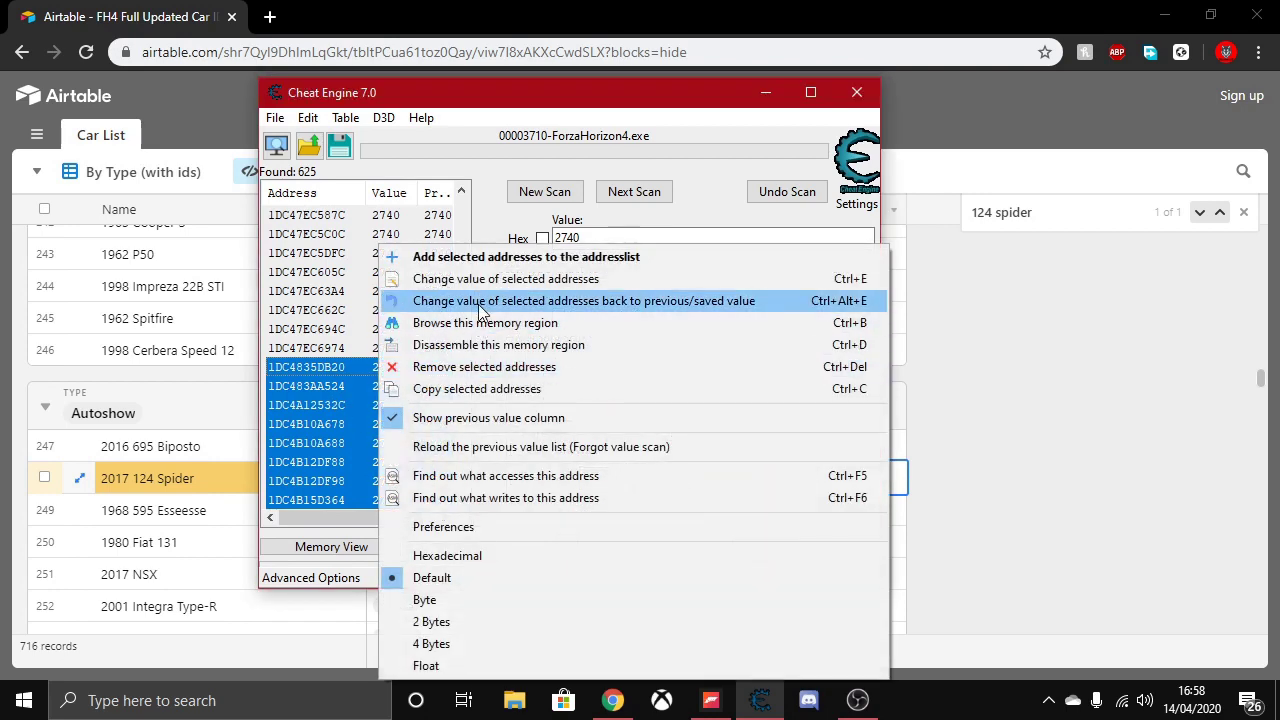
{"action": "left_click", "coordinate": [480, 289]}
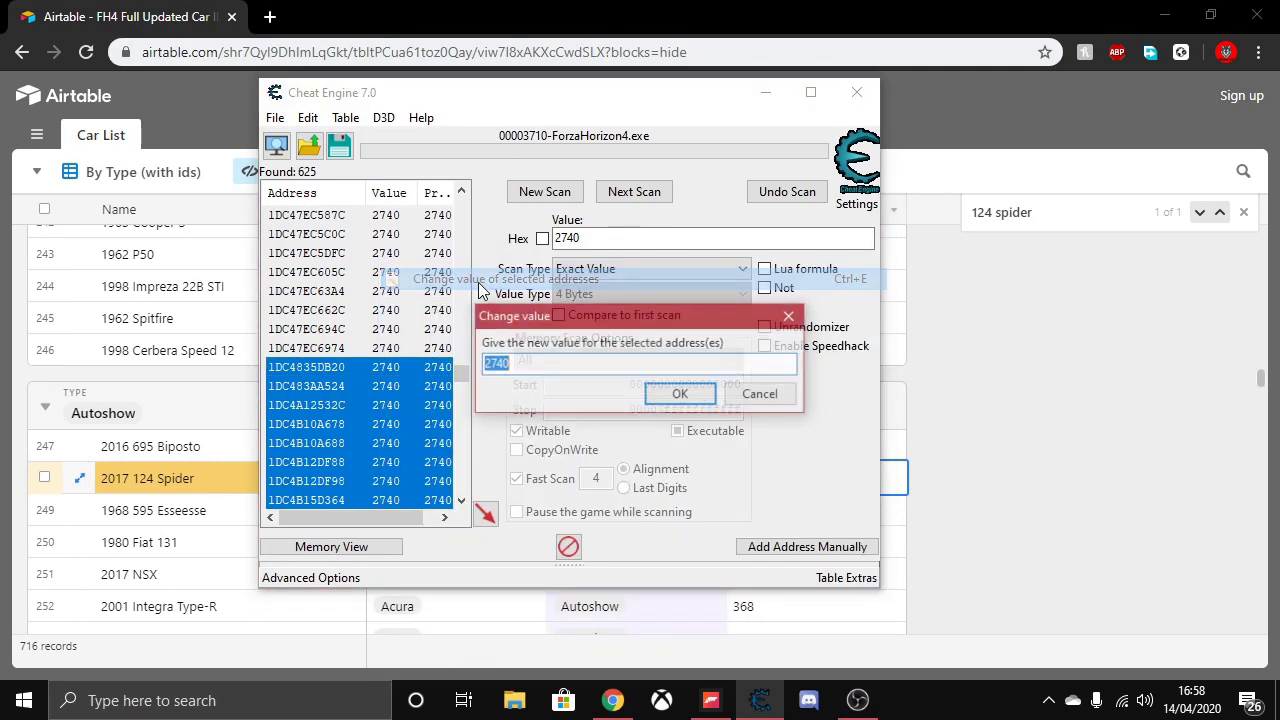
Switch to Airtable, search the car list for "speedtail" and copy the 2019 Speedtail's ID
{"action": "left_click", "coordinate": [612, 700]}
{"action": "left_click", "coordinate": [1101, 214]}
{"action": "left_click_drag", "start_coordinate": [1101, 214], "coordinate": [968, 240]}
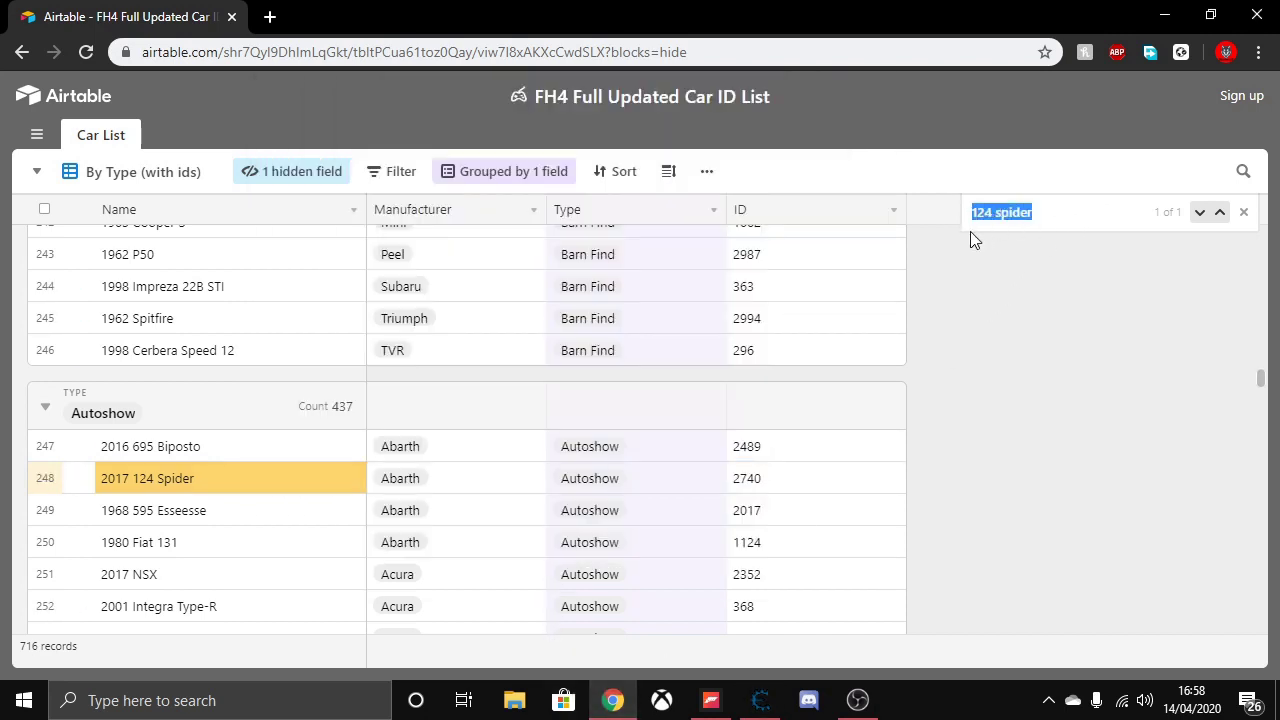
{"action": "left_click", "coordinate": [977, 212]}
{"action": "key", "text": "BackSpace"}
{"action": "key", "text": "BackSpace"}
{"action": "key", "text": "BackSpace"}
{"action": "key", "text": "BackSpace"}
{"action": "key", "text": "BackSpace"}
{"action": "key", "text": "BackSpace"}
{"action": "key", "text": "BackSpace"}
{"action": "key", "text": "BackSpace"}
{"action": "key", "text": "BackSpace"}
{"action": "type", "text": "spe"}
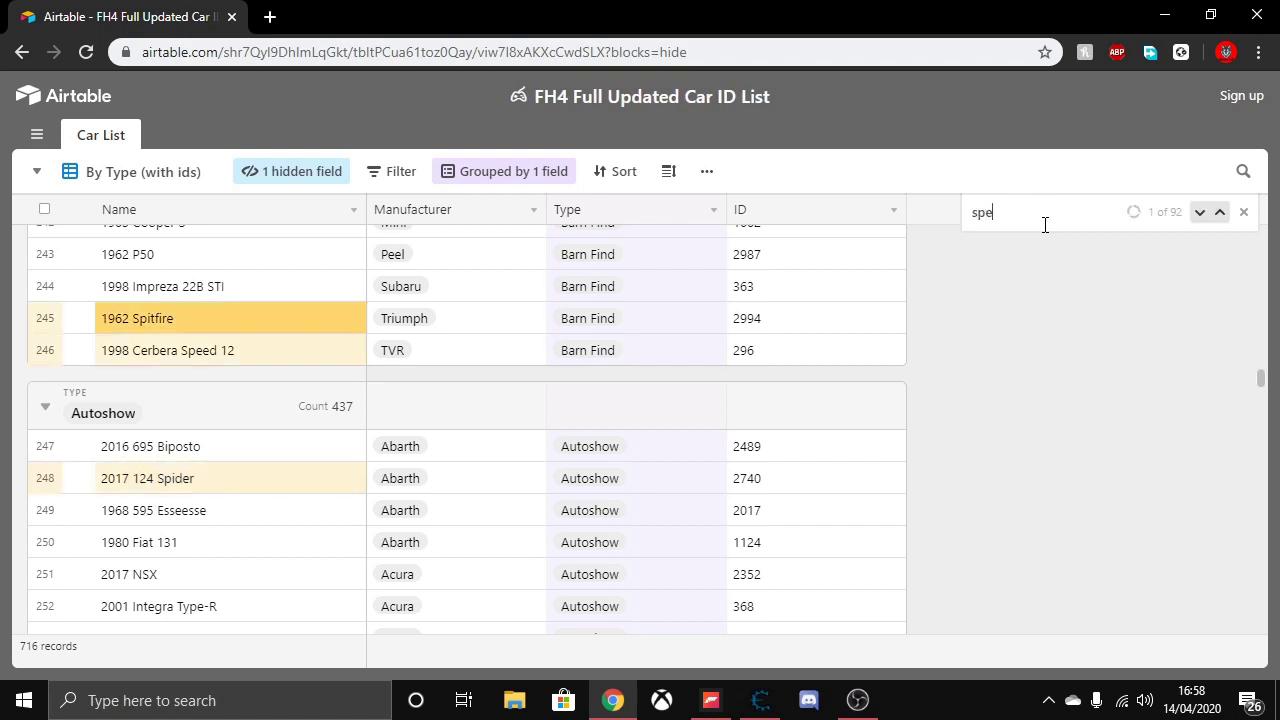
{"action": "type", "text": "edtail"}
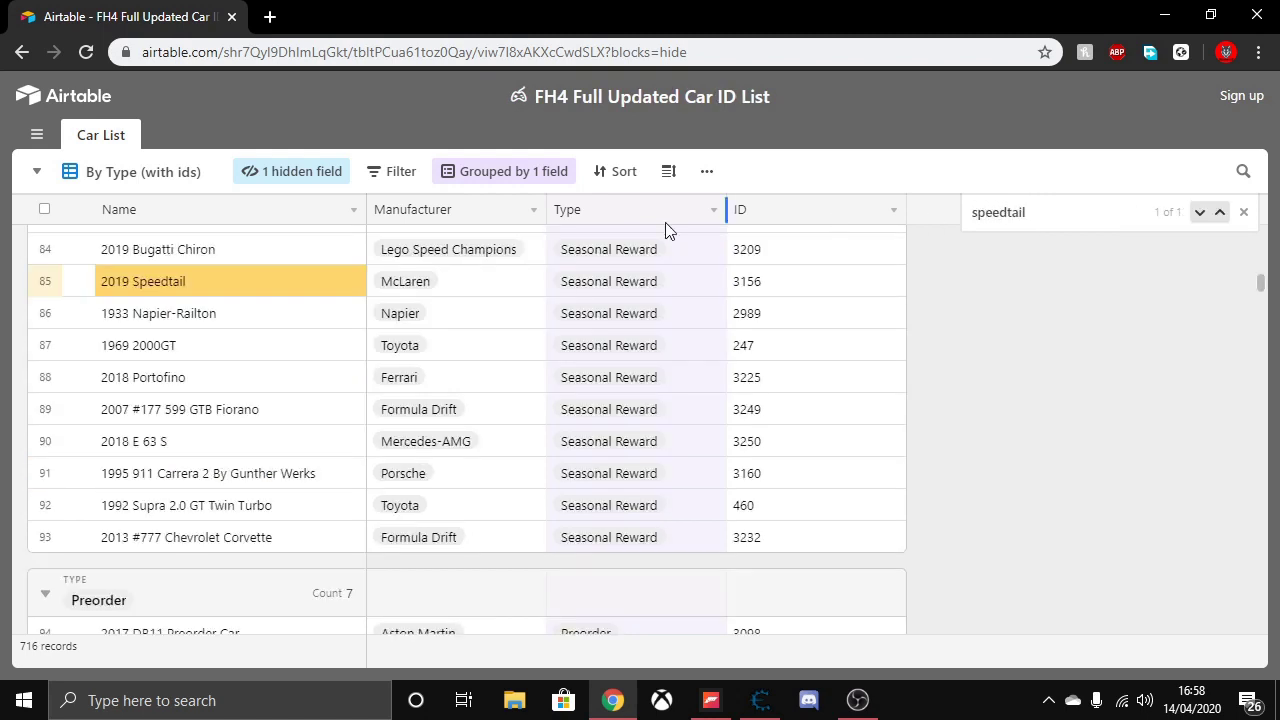
{"action": "left_click", "coordinate": [739, 285]}
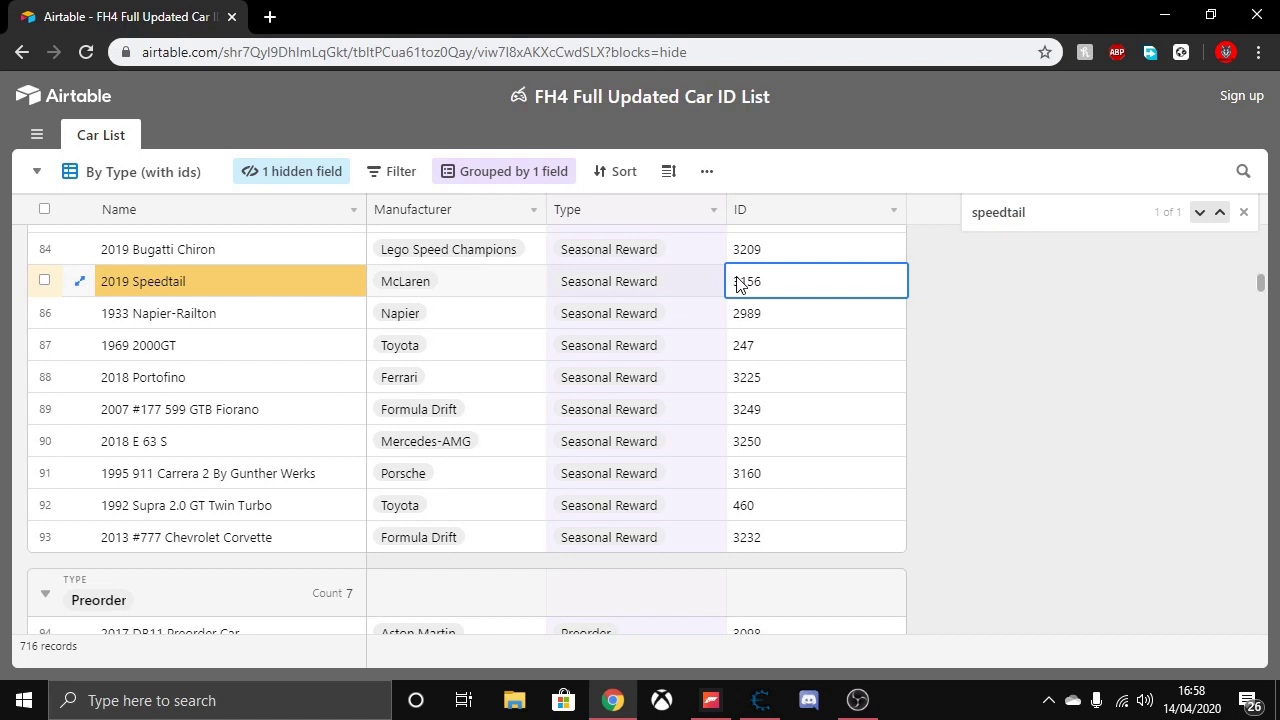
{"action": "key", "text": "ctrl+c"}
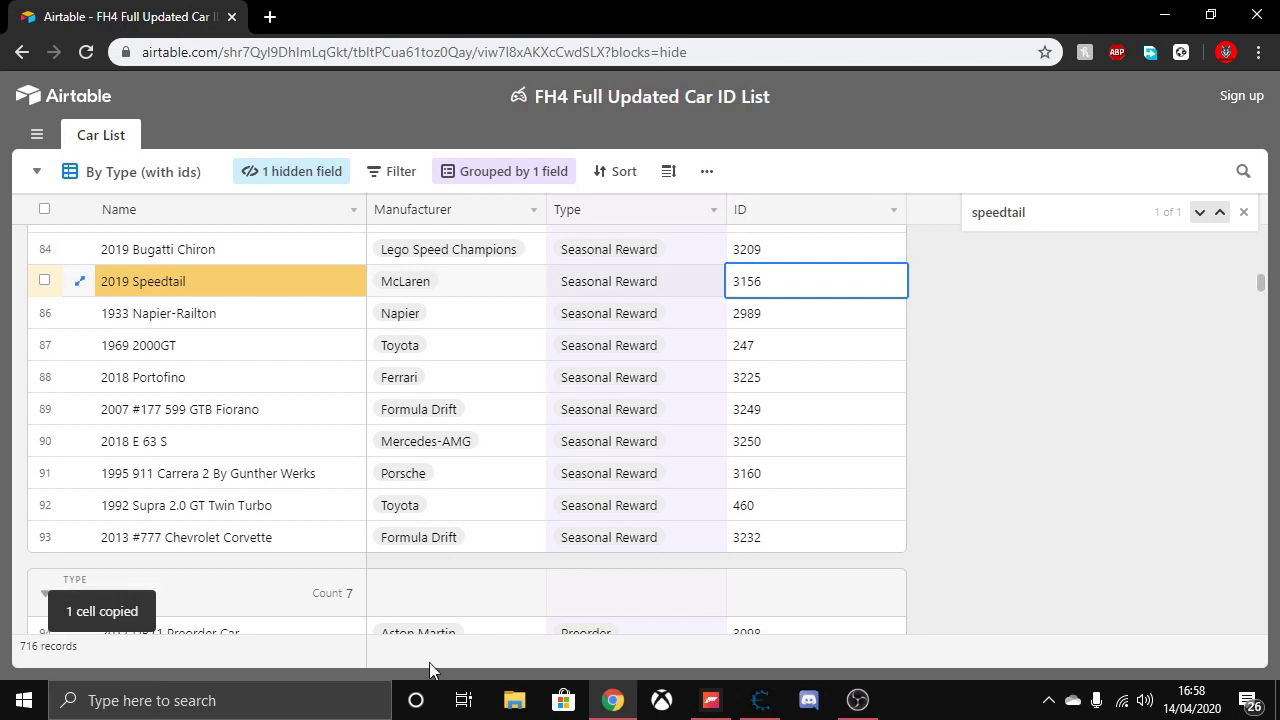
Return to Cheat Engine and change the value of all selected addresses to the copied ID 3156
{"action": "left_click", "coordinate": [777, 712]}
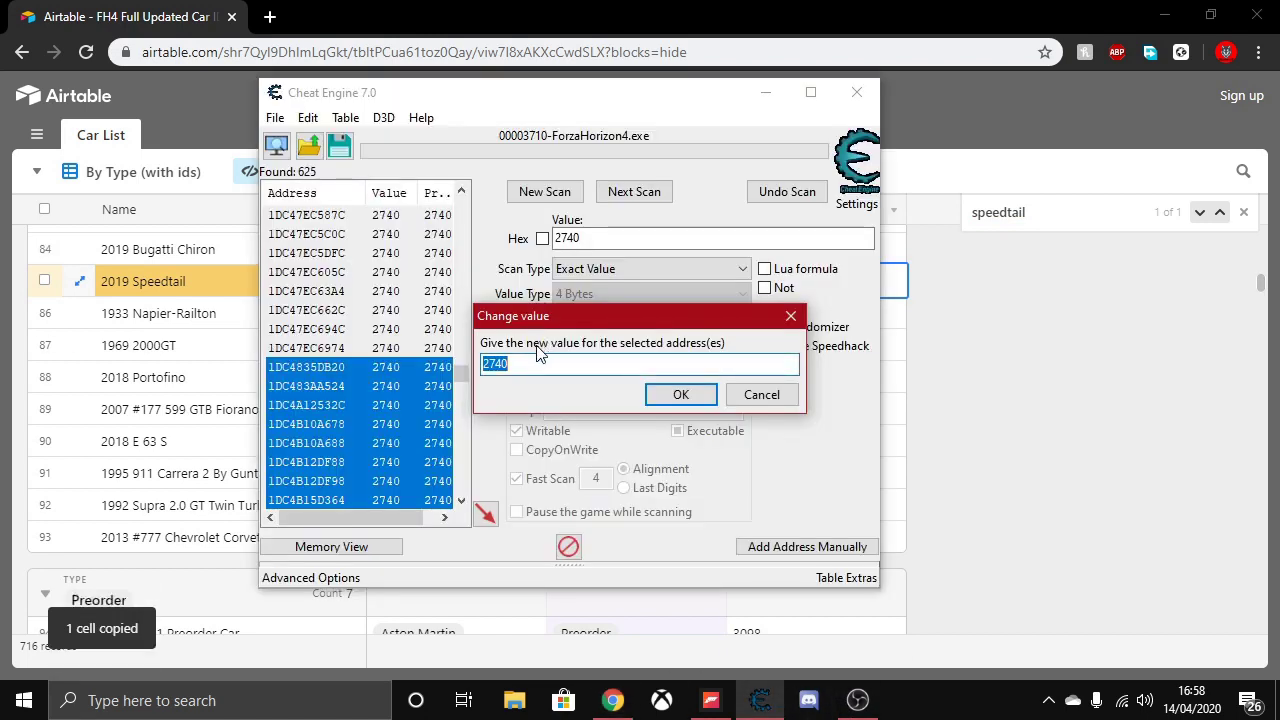
{"action": "key", "text": "ctrl+v"}
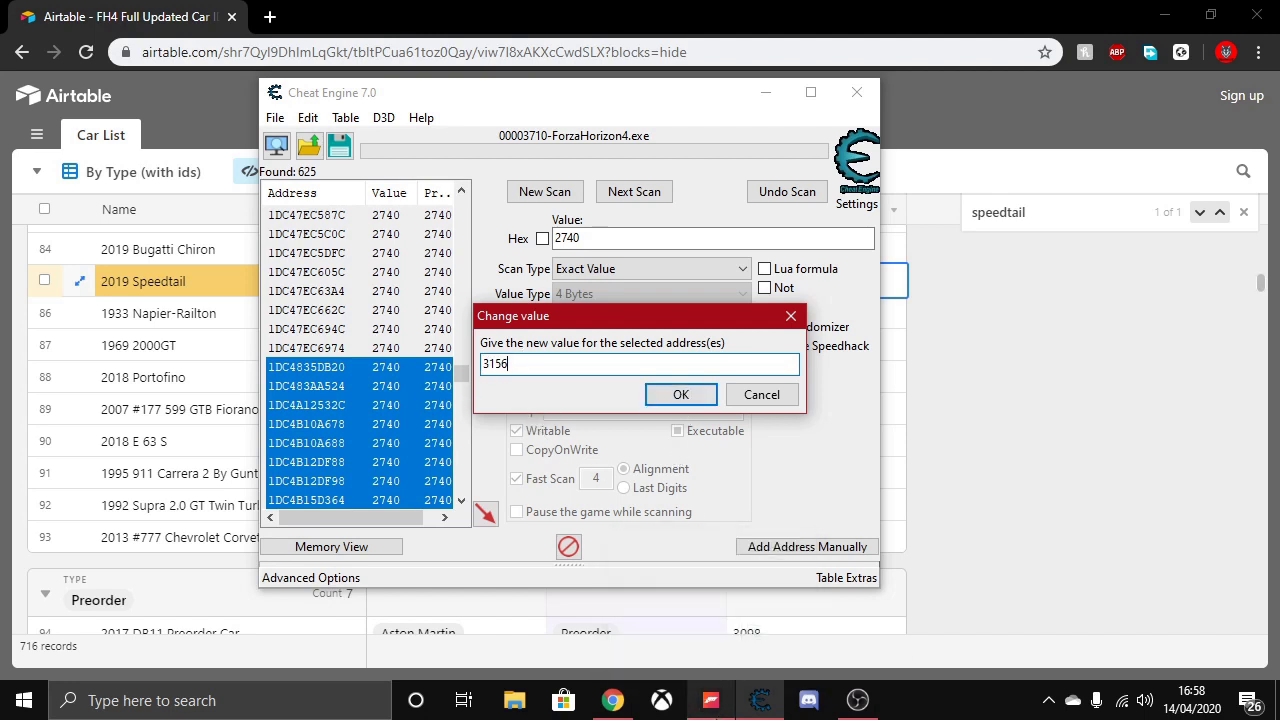
{"action": "mouse_move", "coordinate": [712, 704]}
{"action": "mouse_move", "coordinate": [680, 610]}
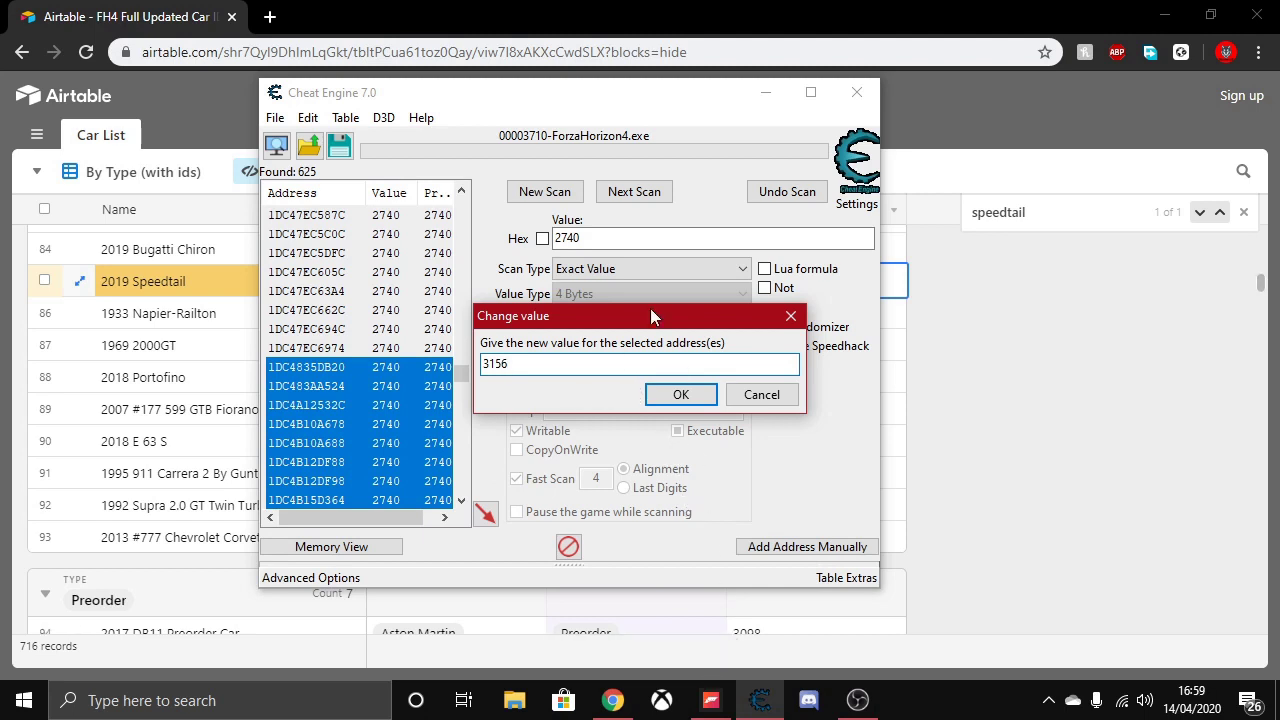
{"action": "left_click", "coordinate": [682, 395]}
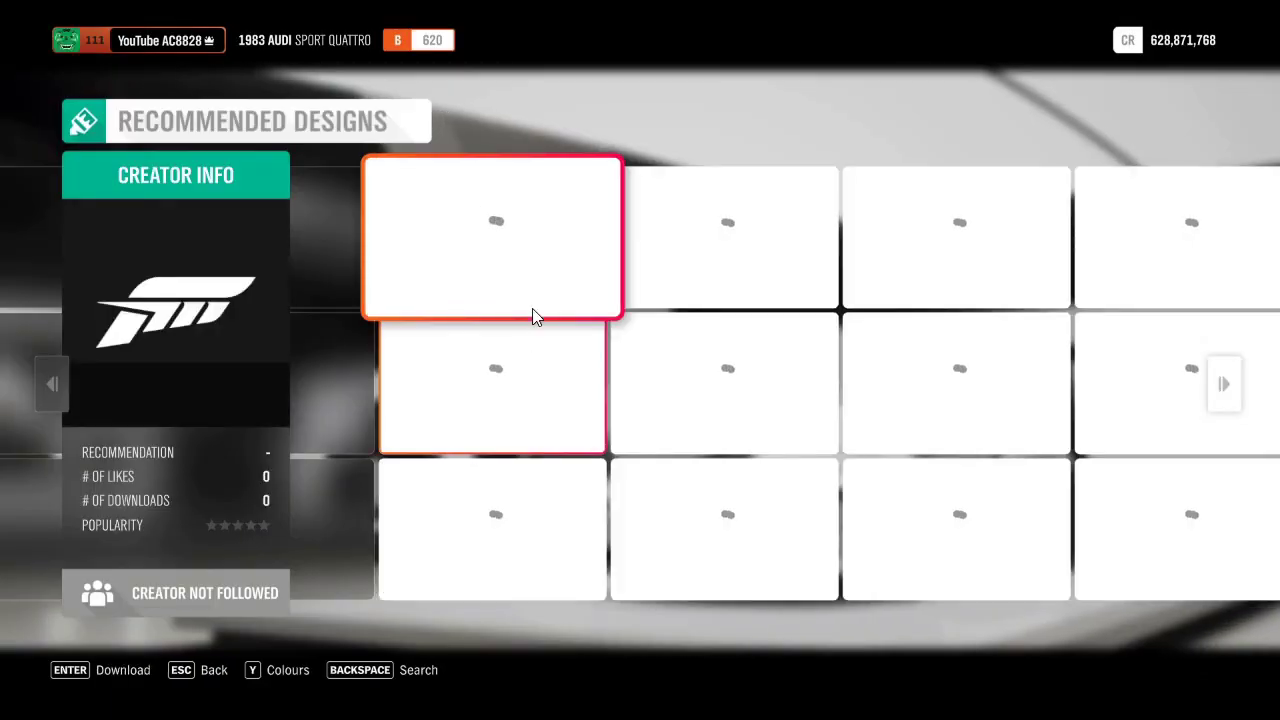
In Forza Horizon 4, leave the recommended designs, accept a manufacturer colour and buy the car for 2,250,000 CR
{"action": "key", "text": "Escape"}
{"action": "left_click", "coordinate": [128, 578]}
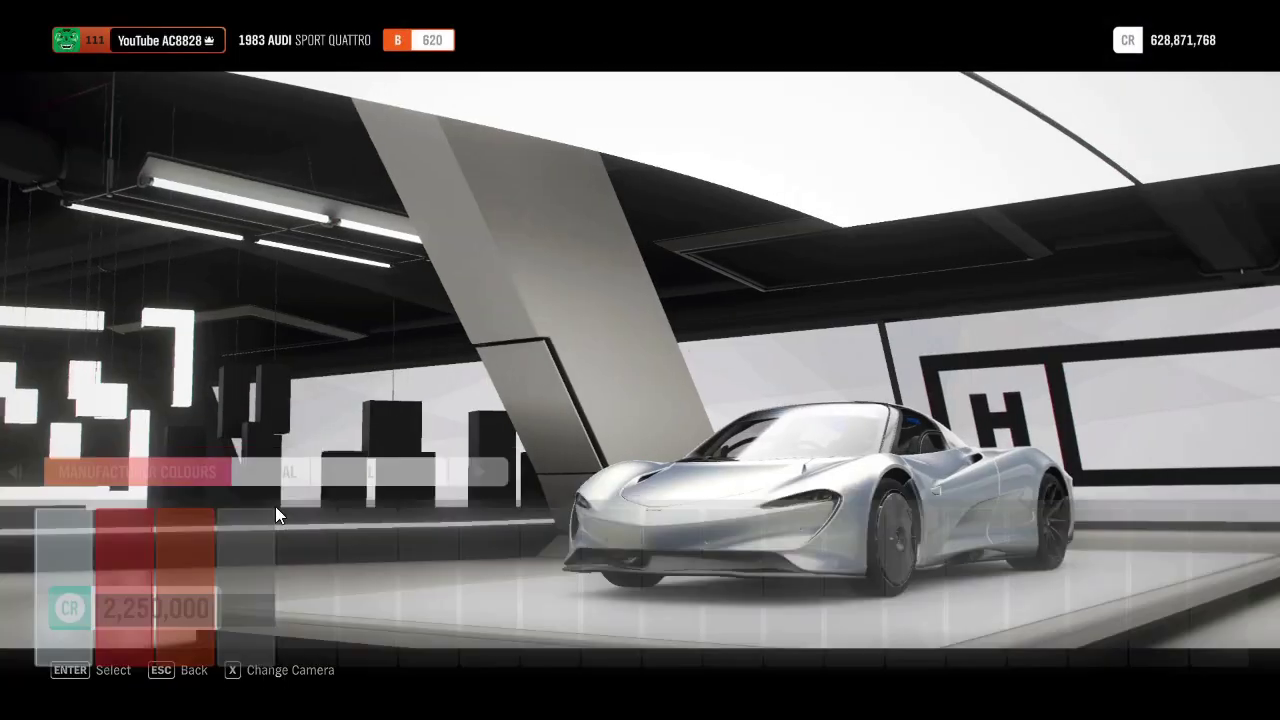
{"action": "key", "text": "Return"}
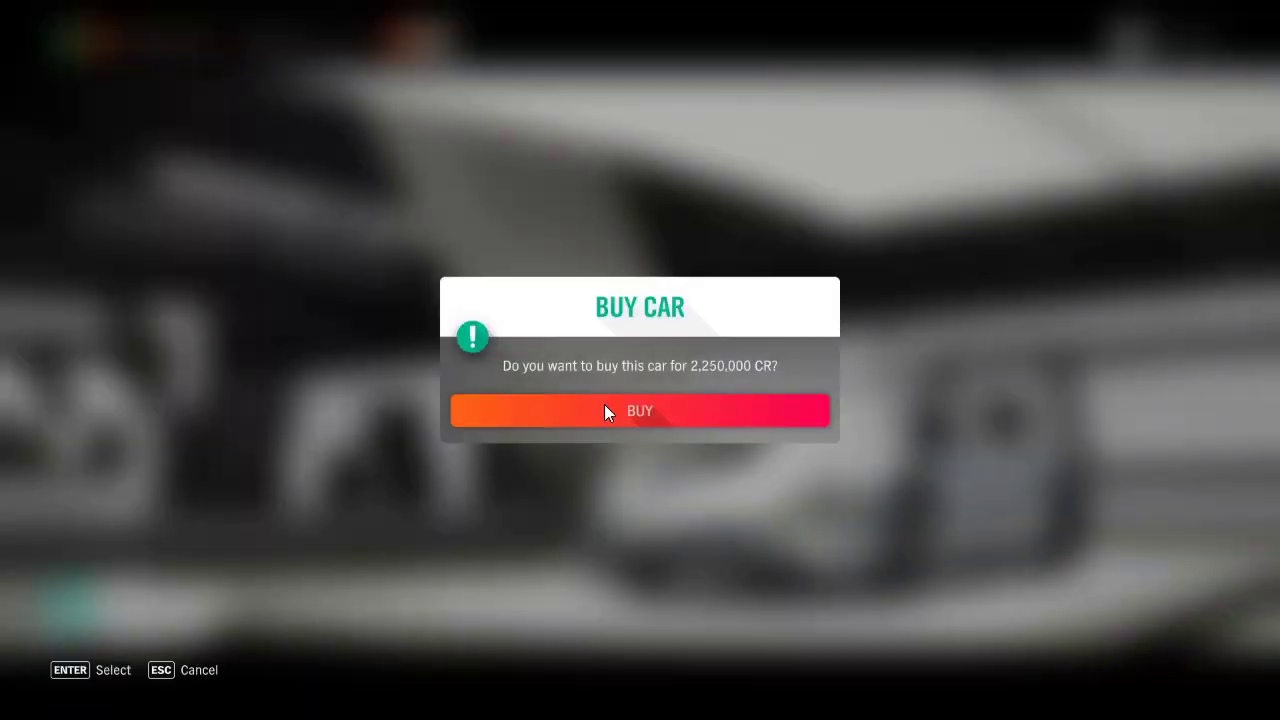
{"action": "left_click", "coordinate": [602, 408]}
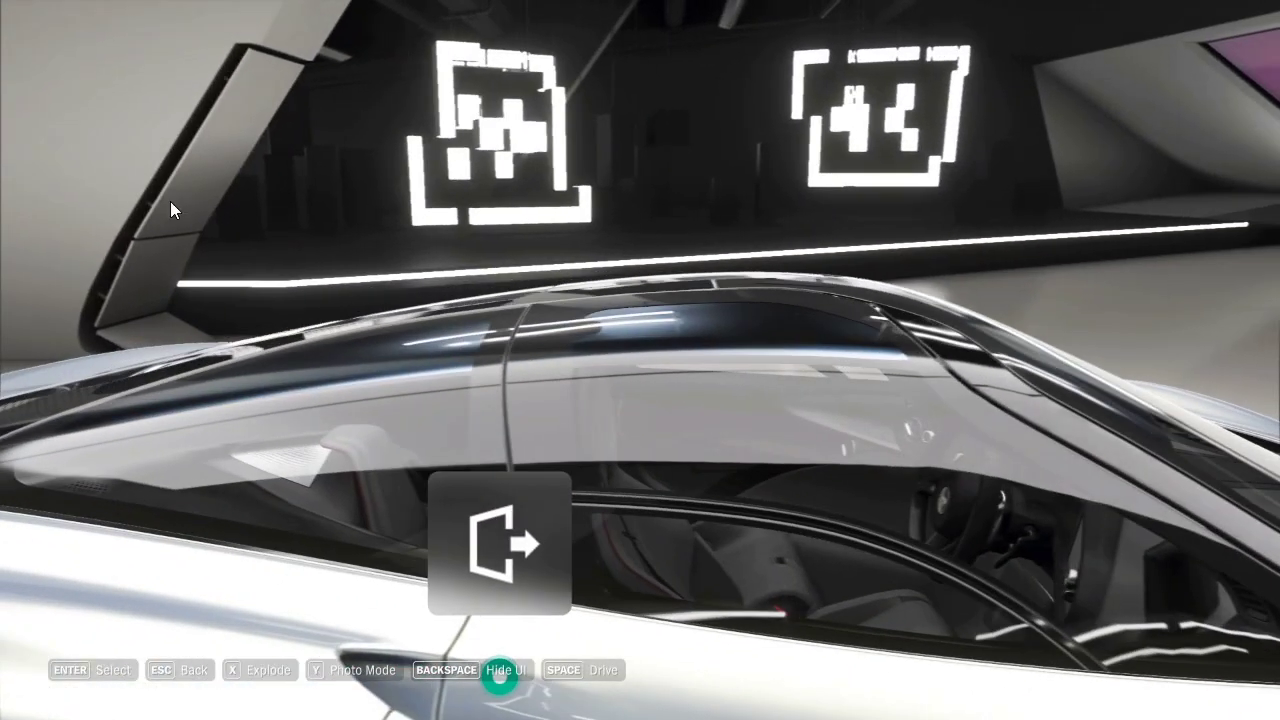
Examine the purchased McLaren Speedtail's side, front and rear in the showroom
{"action": "left_click_drag", "start_coordinate": [170, 210], "coordinate": [857, 194]}
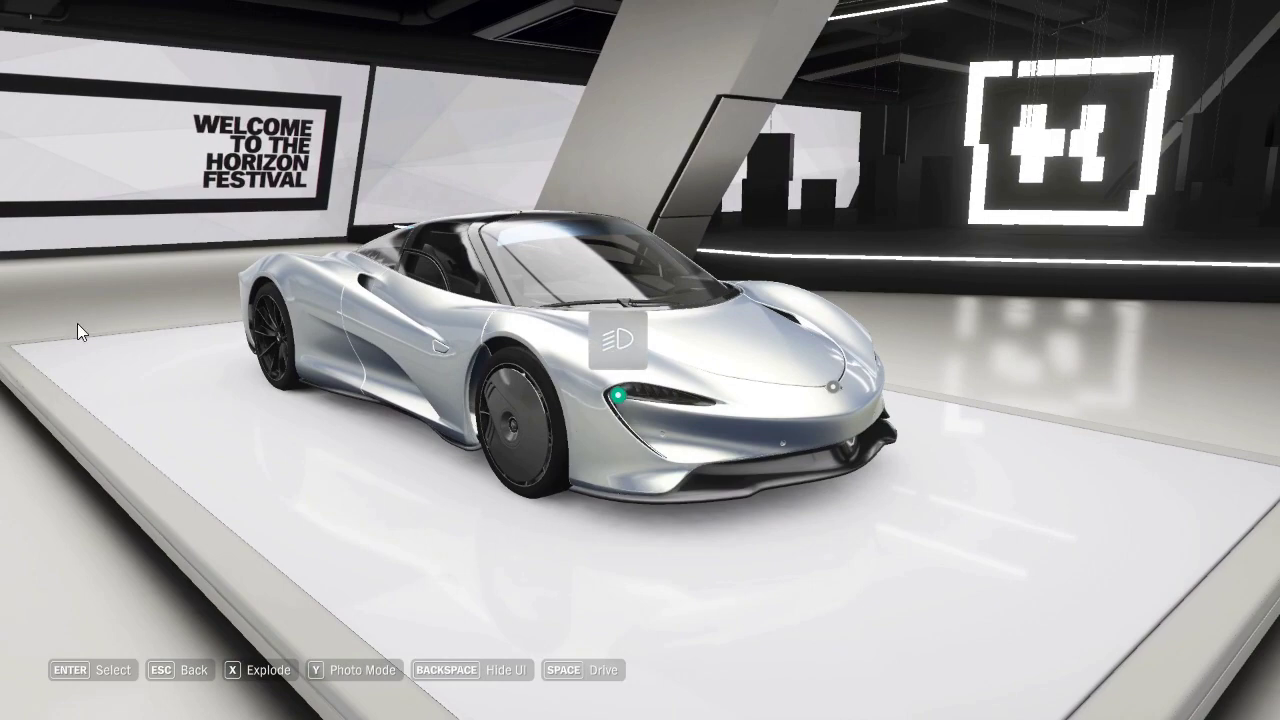
{"action": "left_click_drag", "start_coordinate": [77, 323], "coordinate": [310, 617]}
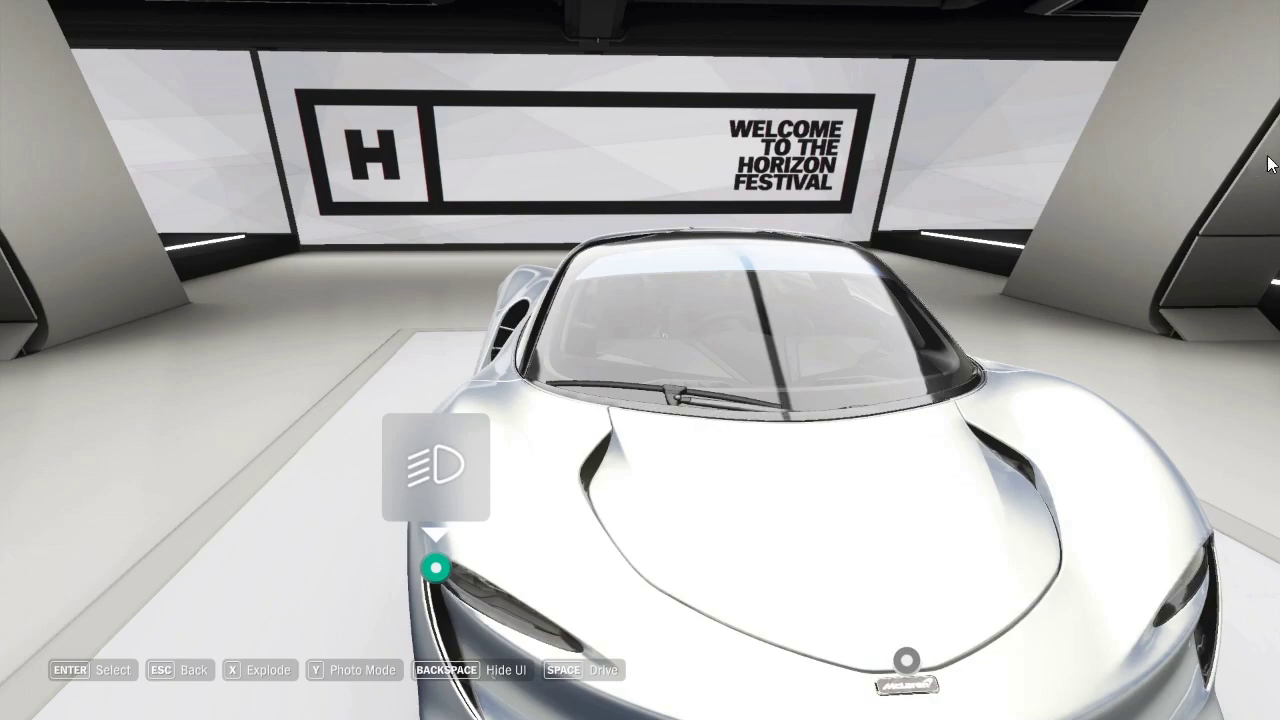
{"action": "left_click_drag", "start_coordinate": [1187, 220], "coordinate": [845, 113]}
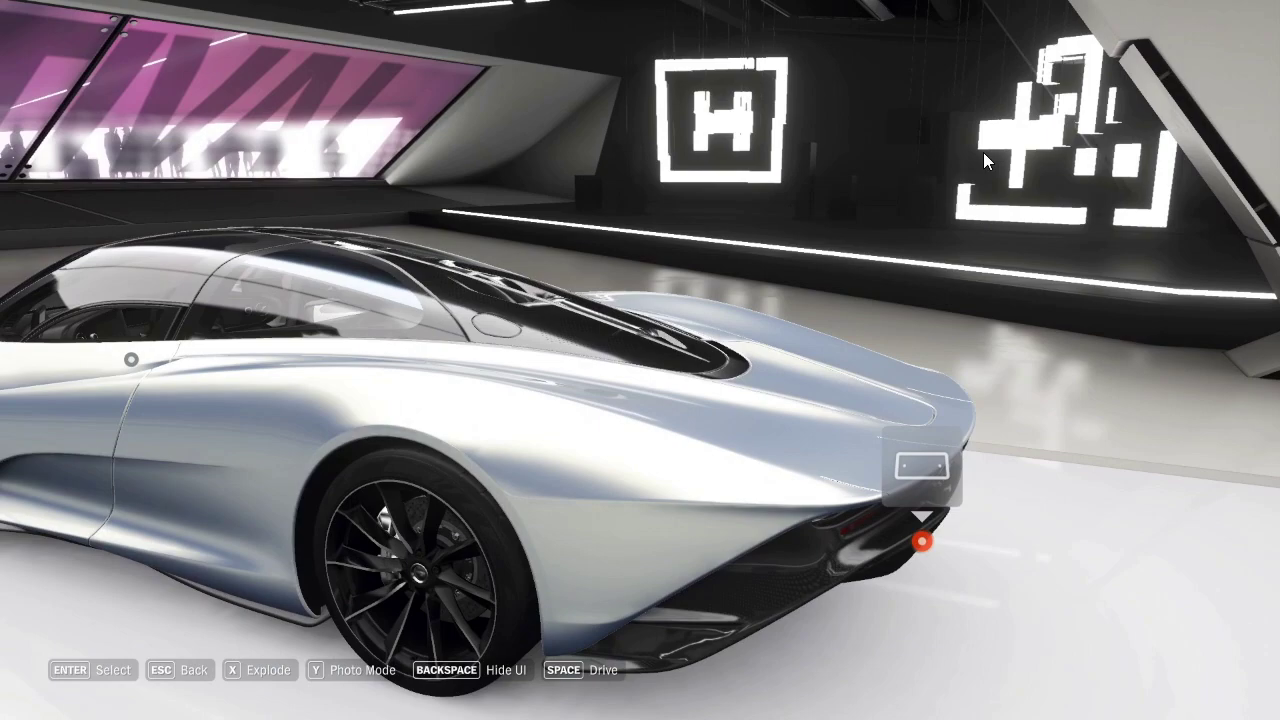